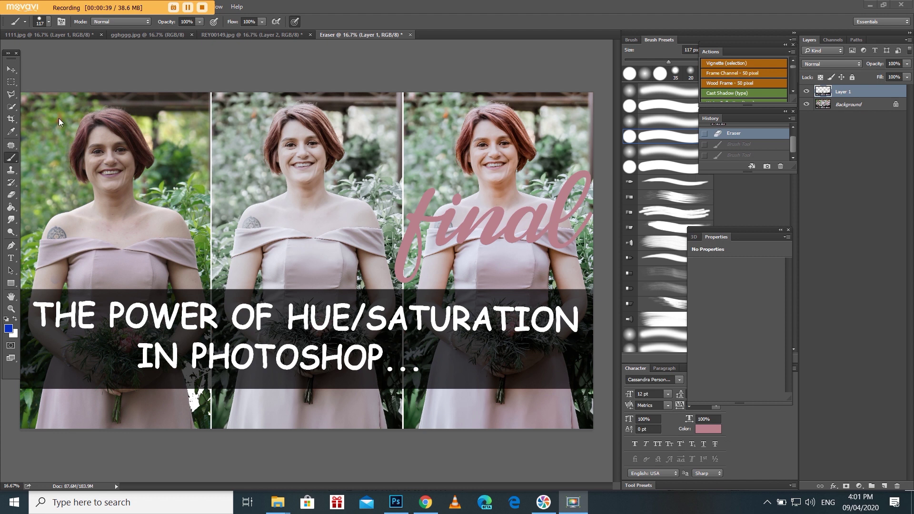
# Draw blue X marks over the first two photos and a blue curve on the final one.
pyautogui.moveTo(46, 113); pyautogui.dragTo(190, 263)
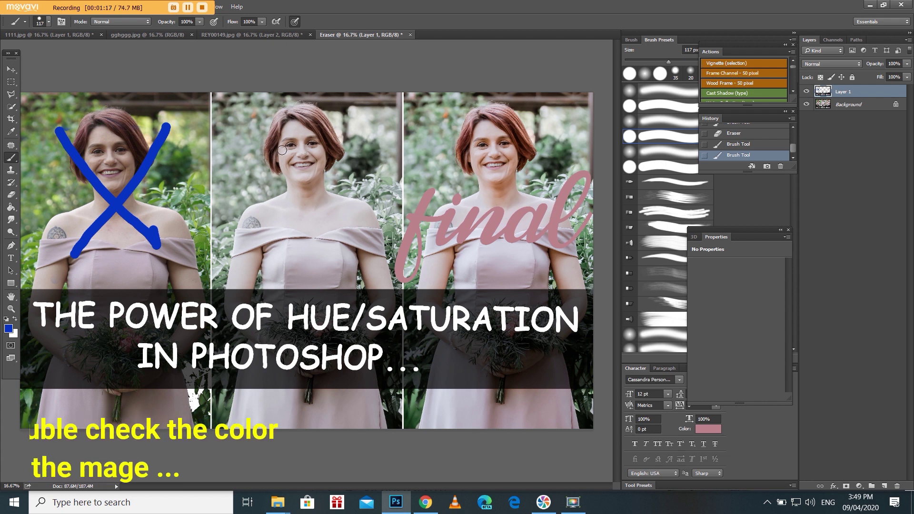
pyautogui.moveTo(237, 121); pyautogui.dragTo(342, 267)
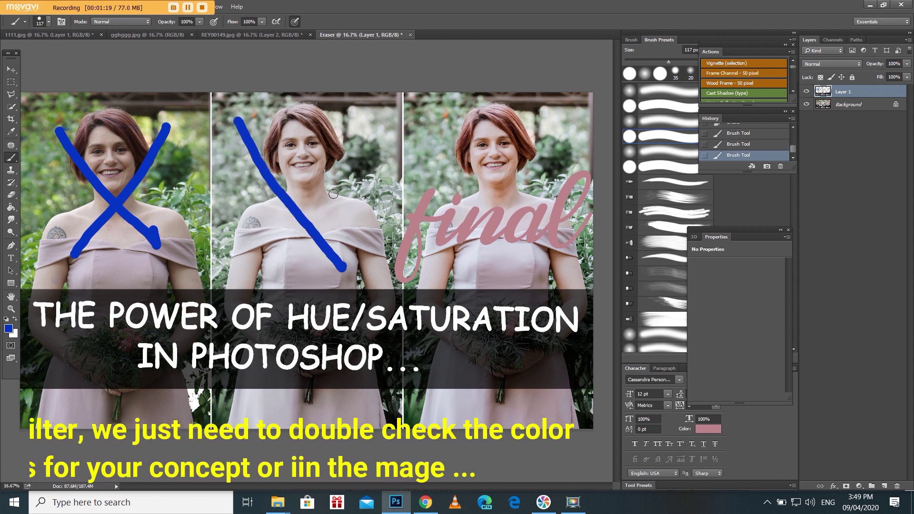
pyautogui.moveTo(363, 134); pyautogui.dragTo(264, 259)
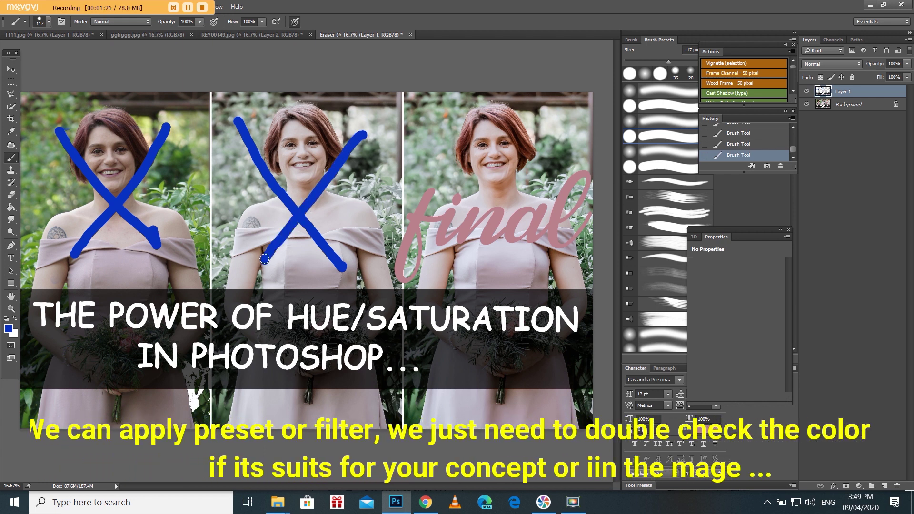
pyautogui.moveTo(461, 102)
pyautogui.mouseDown()
pyautogui.moveTo(434, 245)
pyautogui.moveTo(474, 158)
pyautogui.mouseUp()
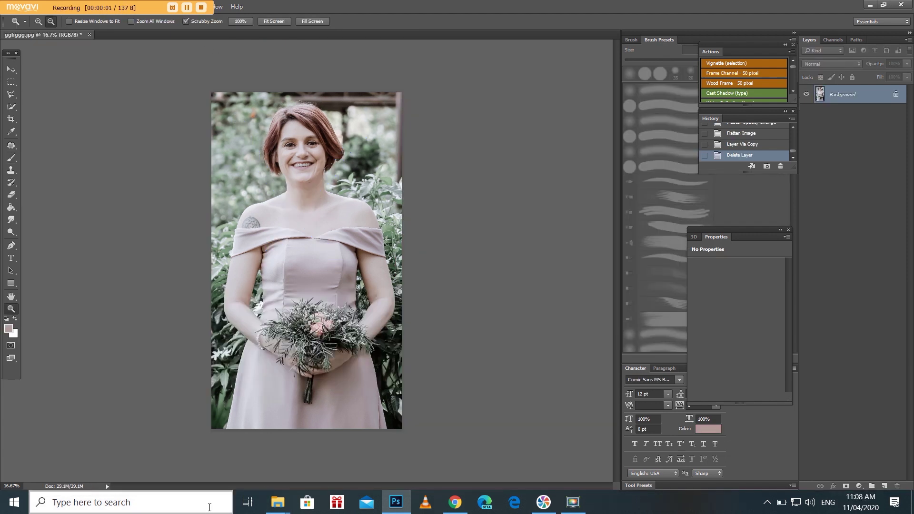
# Duplicate the photo onto a new Layer 1 above the Background.
pyautogui.hotkey('ctrl', 'j')
pyautogui.press('space')
pyautogui.hotkey('ctrl', 'j')
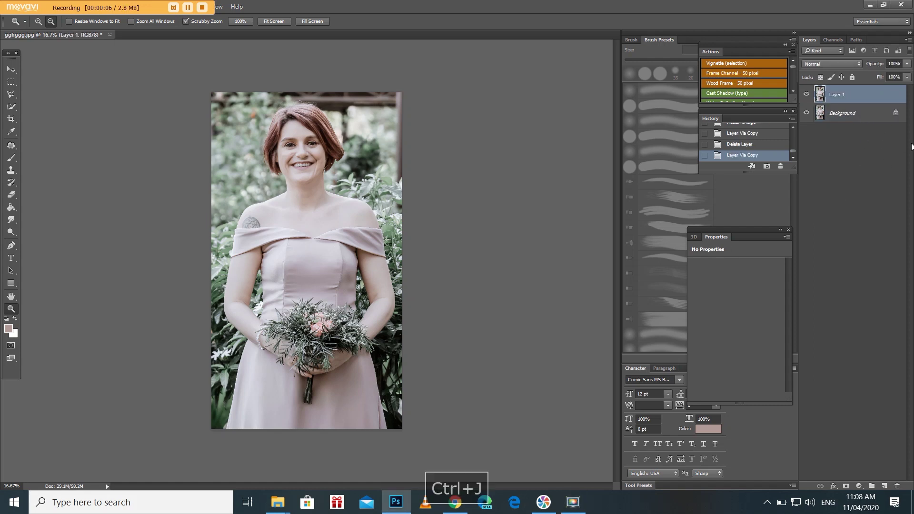
# Pick a new brush colour, circle the bouquet, then undo the circle.
pyautogui.click(6, 162)
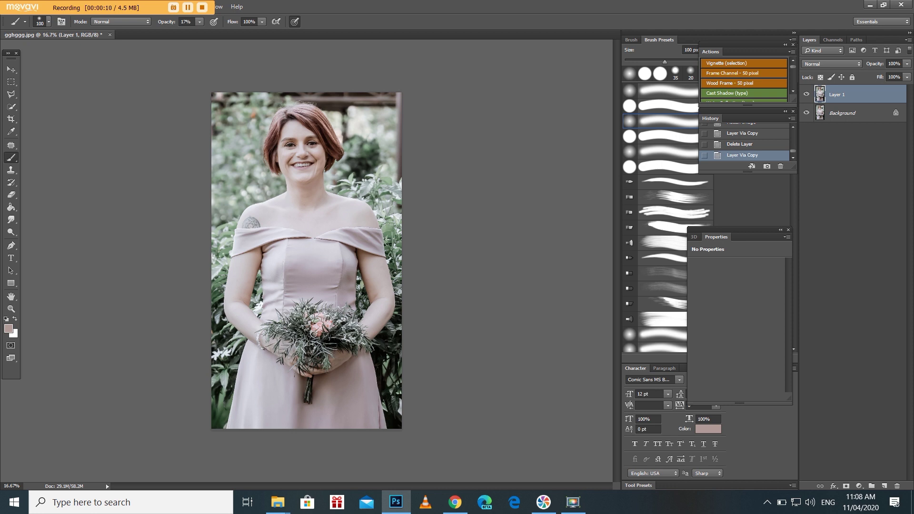
pyautogui.click(8, 329)
pyautogui.moveTo(753, 237); pyautogui.dragTo(754, 264)
pyautogui.click(840, 217)
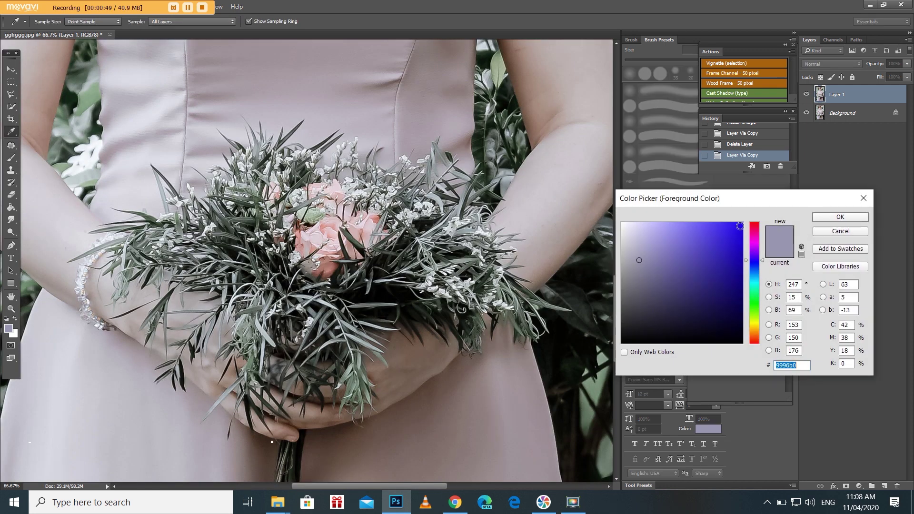
pyautogui.moveTo(224, 109); pyautogui.dragTo(373, 90)
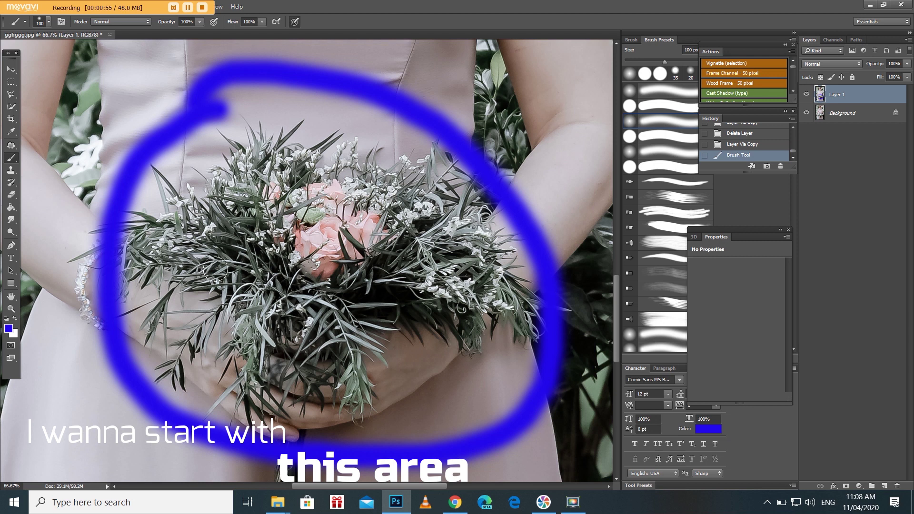
pyautogui.hotkey('ctrl', 'z')
pyautogui.moveTo(266, 102); pyautogui.dragTo(241, 93)
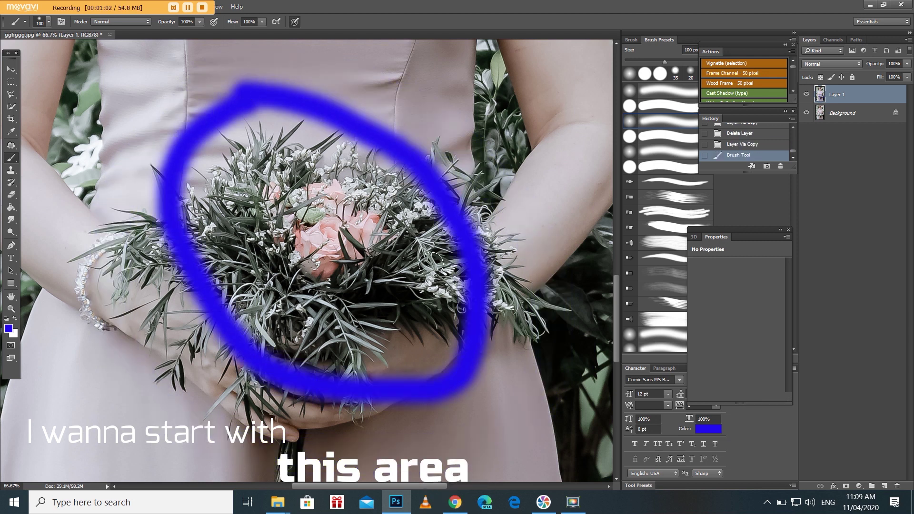
pyautogui.hotkey('ctrl', 'z')
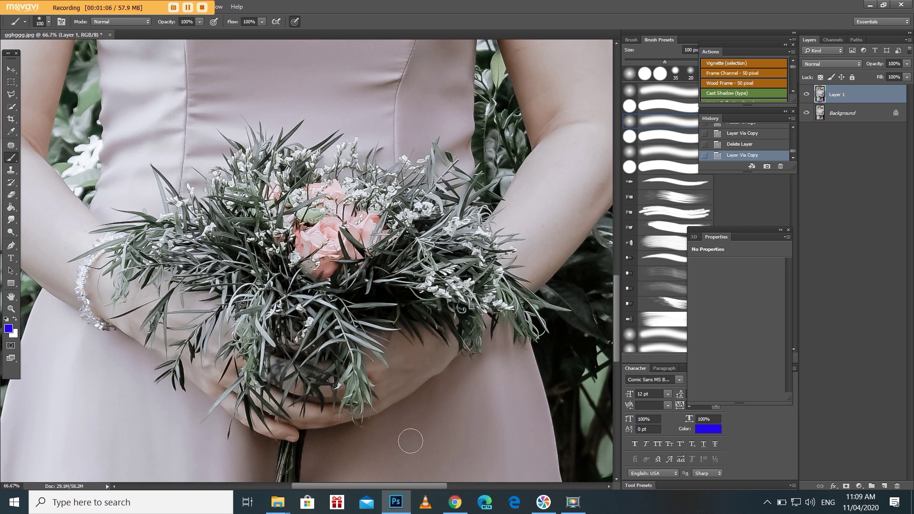
# Add a Hue/Saturation adjustment layer with Saturation 45 and invert its mask to black.
pyautogui.click(858, 486)
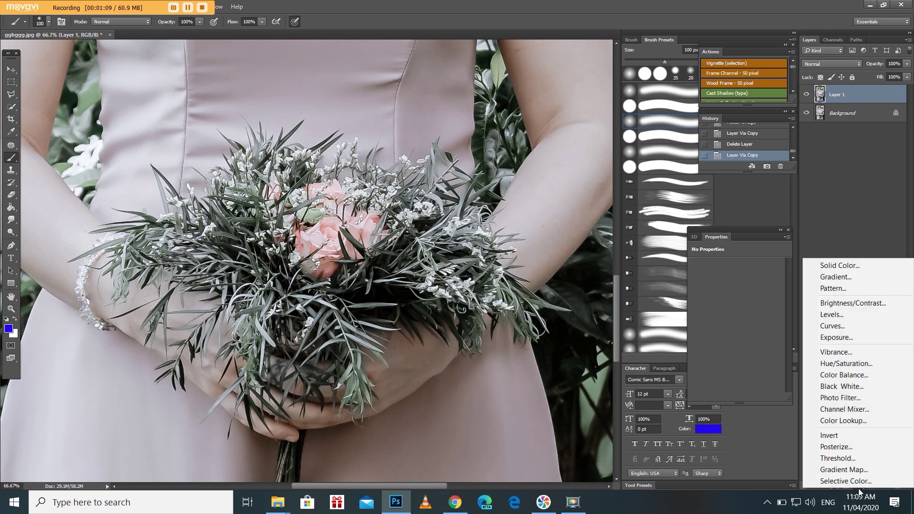
pyautogui.click(850, 364)
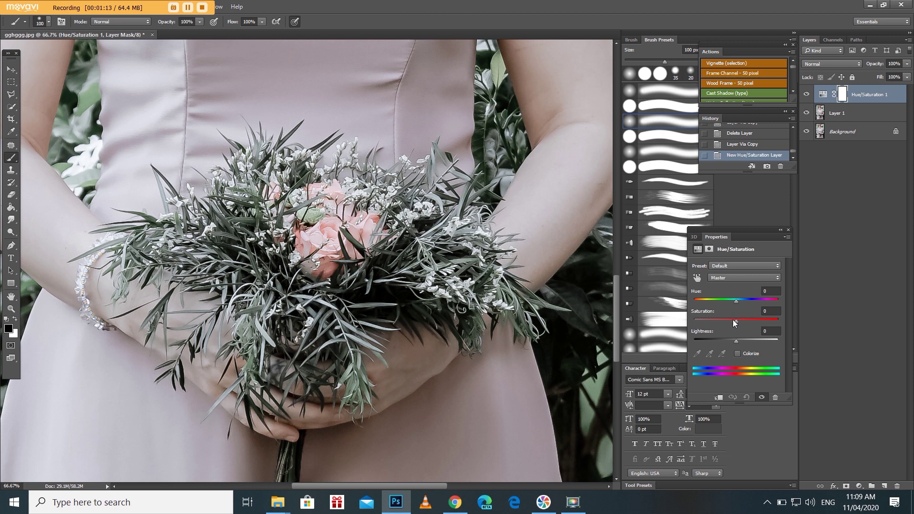
pyautogui.moveTo(735, 318); pyautogui.dragTo(757, 326)
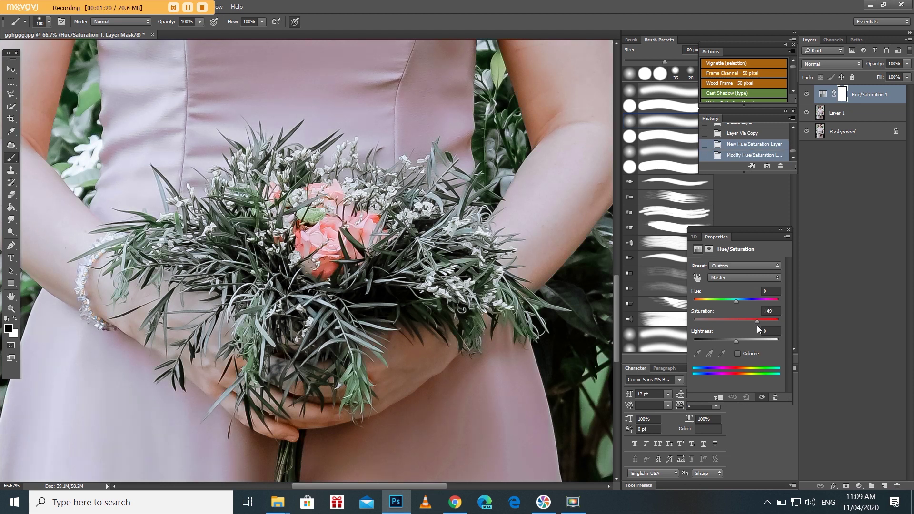
pyautogui.click(764, 312)
pyautogui.write('45')
pyautogui.press('Return')
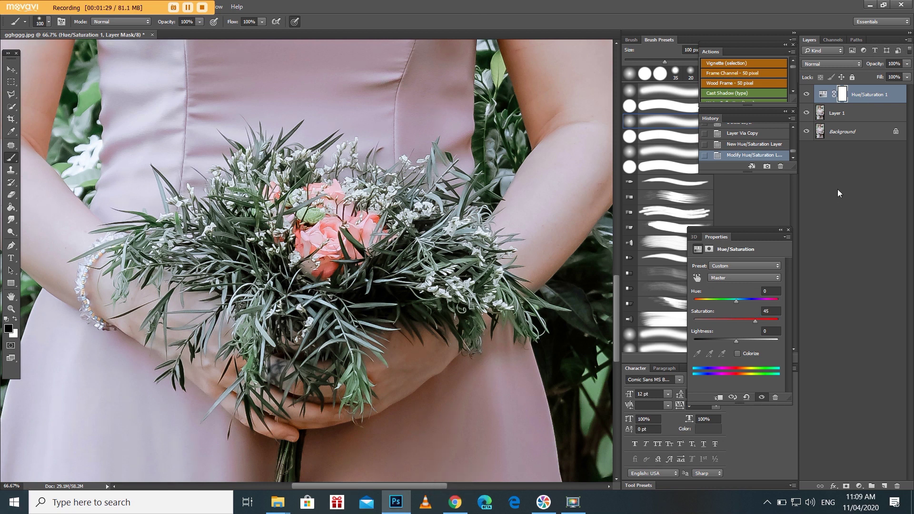
pyautogui.hotkey('ctrl', 'i')
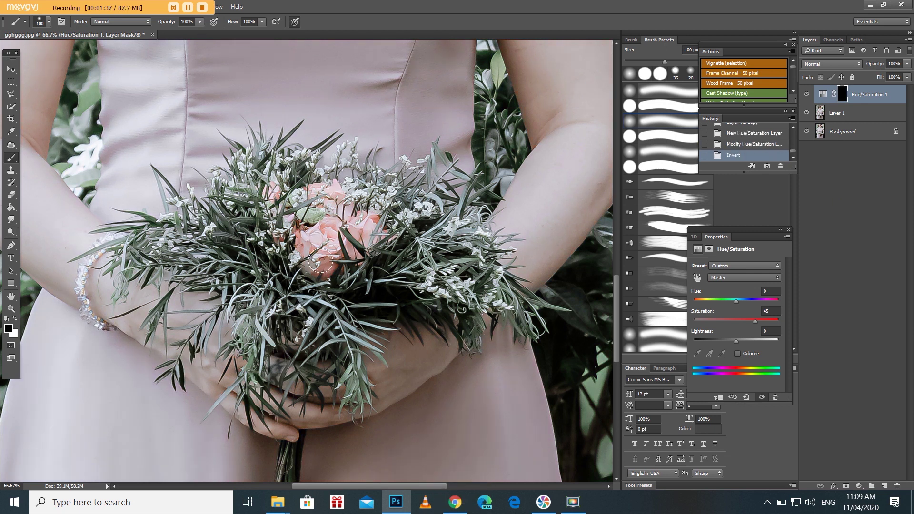
# Paint white at 67% opacity on the mask to reveal the boost on the rose.
pyautogui.moveTo(186, 33); pyautogui.dragTo(183, 33)
pyautogui.click(316, 194)
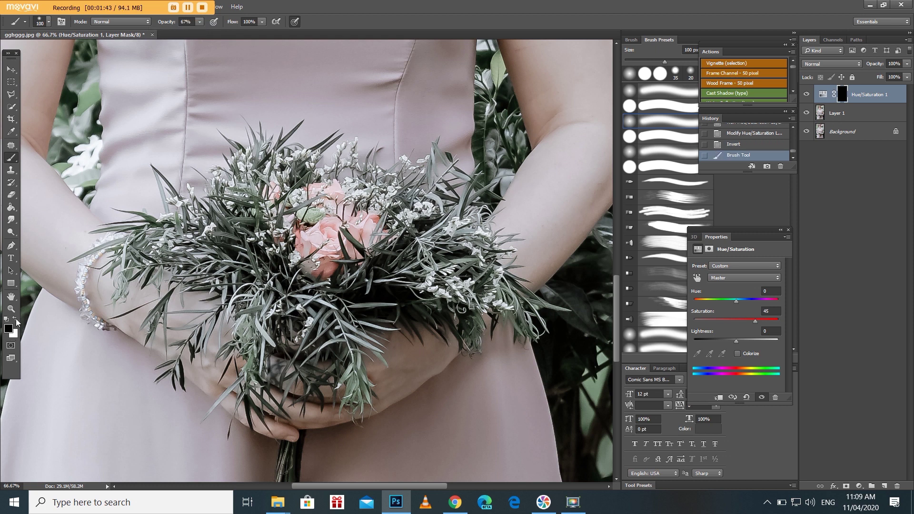
pyautogui.click(16, 319)
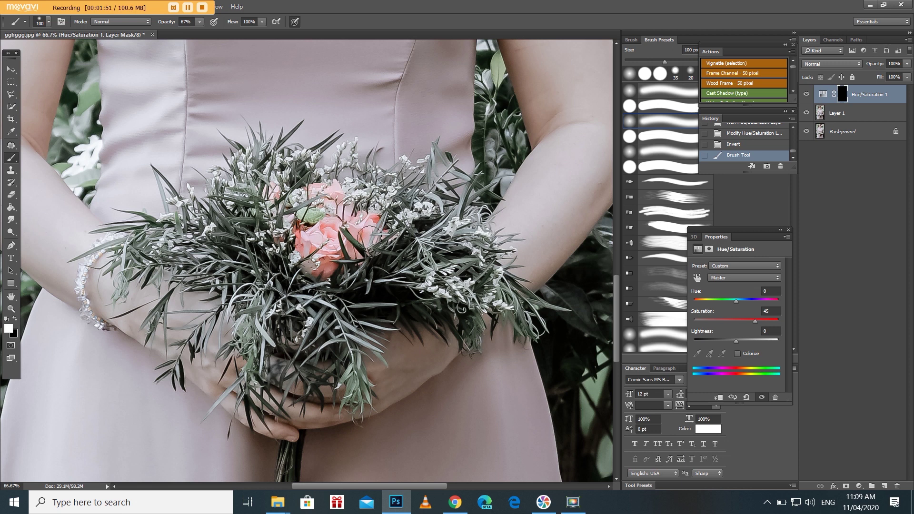
pyautogui.moveTo(321, 249); pyautogui.dragTo(318, 218)
pyautogui.moveTo(315, 268); pyautogui.dragTo(319, 259)
# Shrink the brush and lower its opacity to 28% for finer bouquet painting.
pyautogui.press('[')
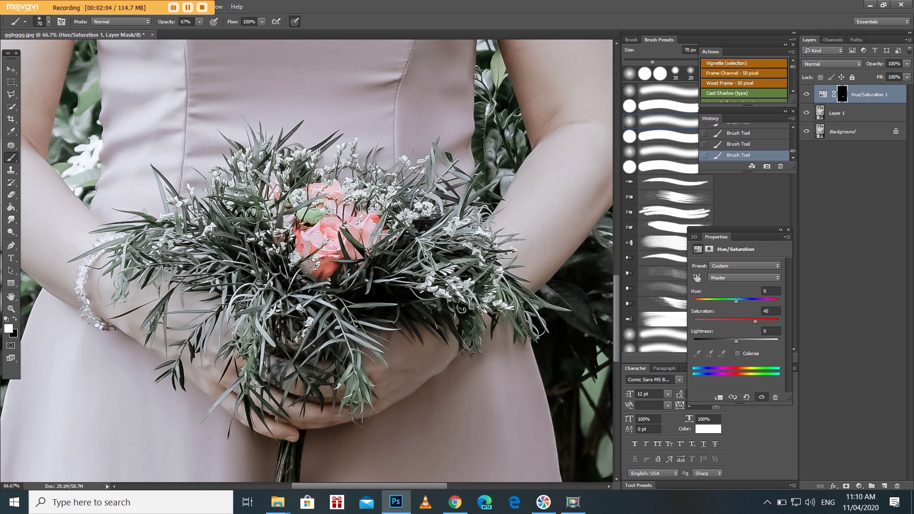
pyautogui.press('[')
pyautogui.click(201, 21)
pyautogui.click(222, 240)
pyautogui.scroll(-3, 376, 257)
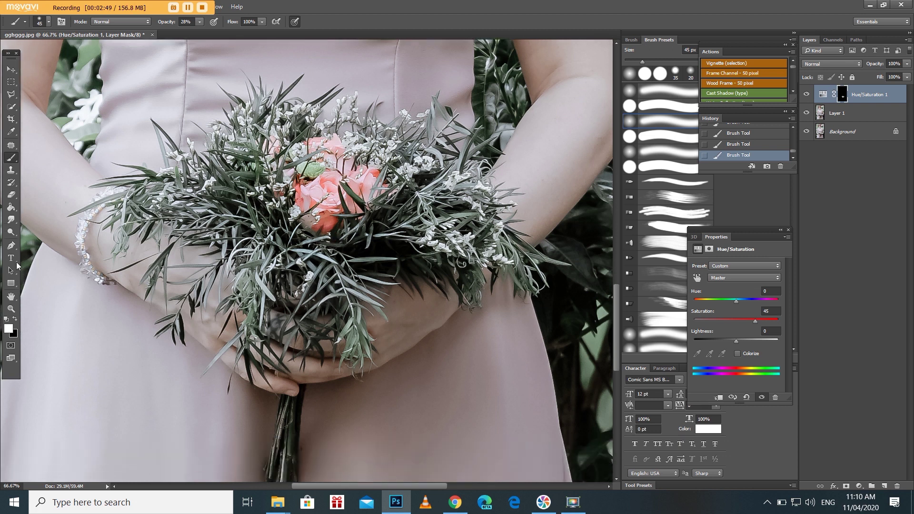
# Enlarge the brush to 100 px at 14% opacity, then restore opacity to 100%.
pyautogui.press(']')
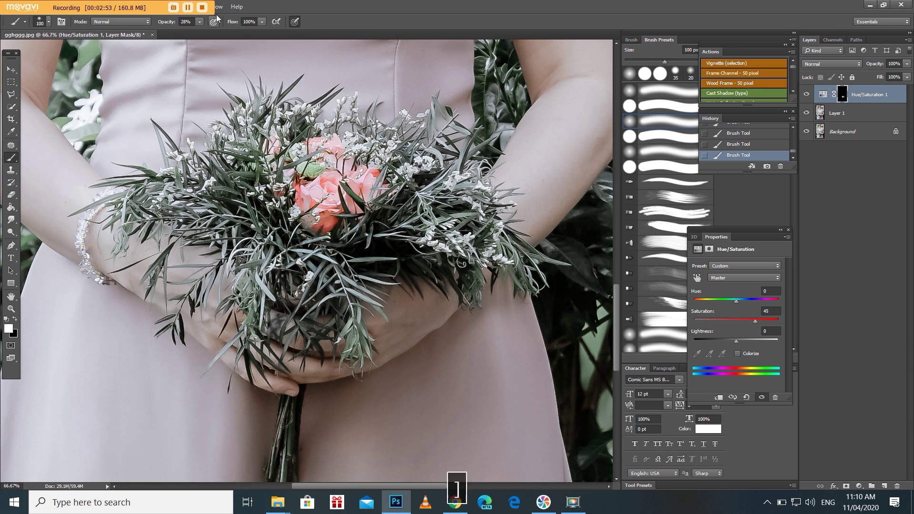
pyautogui.press(']')
pyautogui.press(']')
pyautogui.click(199, 22)
pyautogui.click(197, 281)
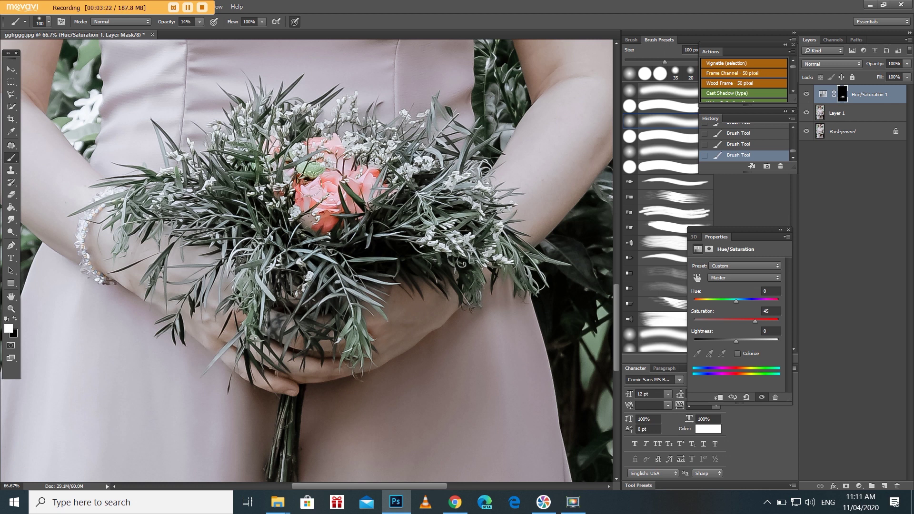
pyautogui.click(199, 22)
pyautogui.click(328, 215)
pyautogui.click(11, 309)
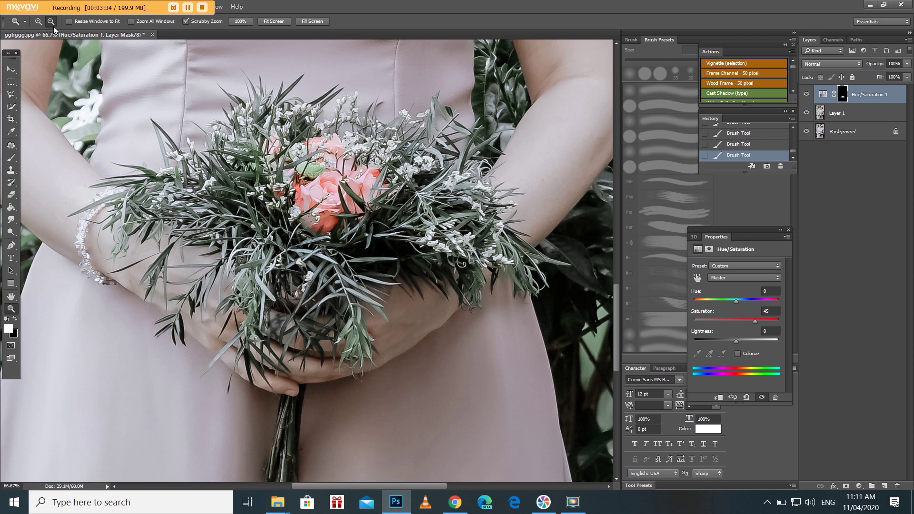
# Zoom in closely on the woman's face.
pyautogui.click(306, 286)
pyautogui.click(306, 286)
pyautogui.click(307, 309)
pyautogui.click(307, 324)
pyautogui.click(307, 330)
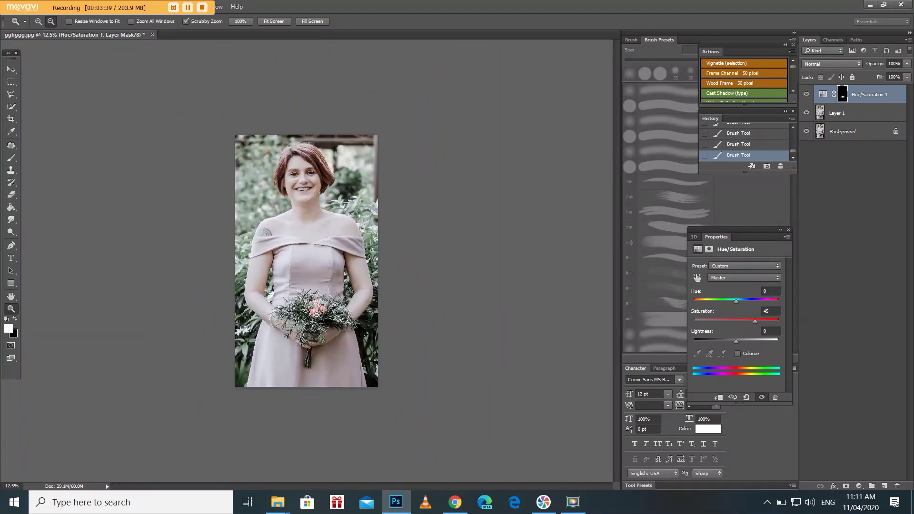
pyautogui.click(38, 21)
pyautogui.click(303, 180)
pyautogui.click(291, 196)
pyautogui.click(253, 175)
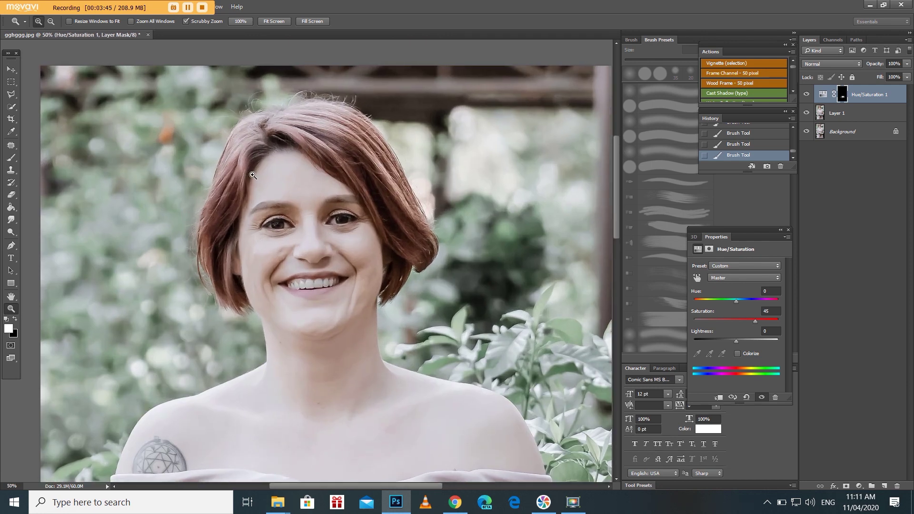
pyautogui.click(273, 186)
# Brush the saturation boost onto the hair, settling on 28% brush opacity.
pyautogui.click(11, 157)
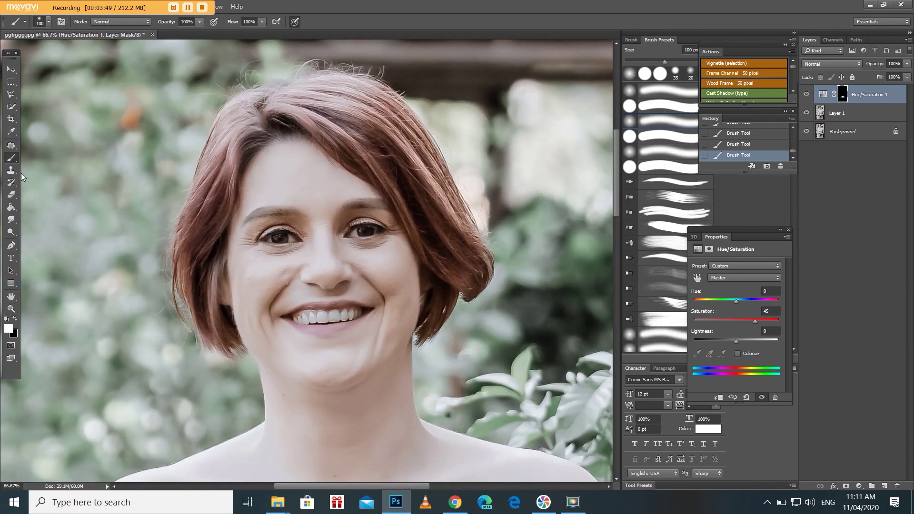
pyautogui.press(']')
pyautogui.press(']')
pyautogui.press(']')
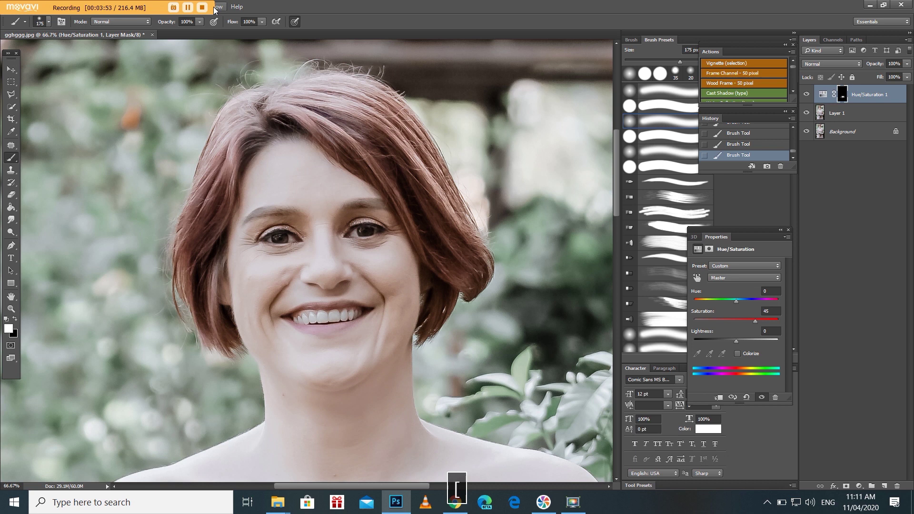
pyautogui.click(200, 22)
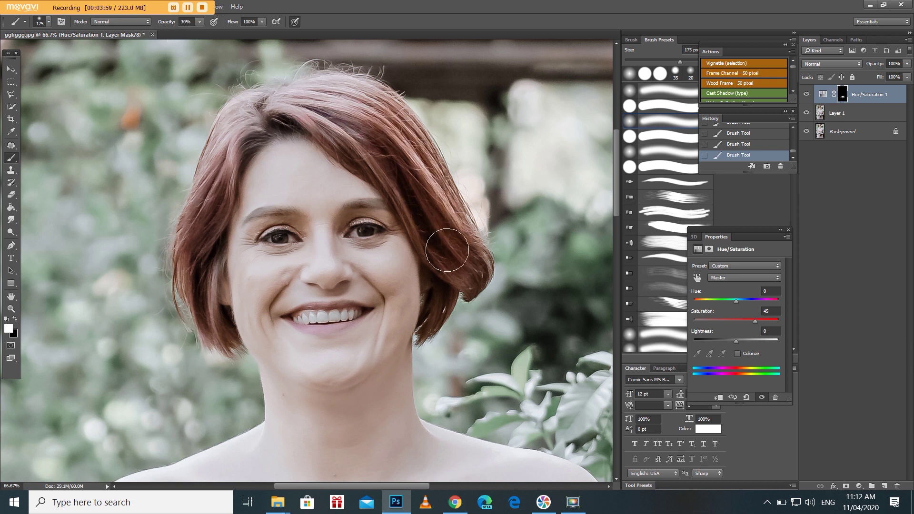
pyautogui.moveTo(472, 185); pyautogui.dragTo(464, 254)
pyautogui.press('7')
pyautogui.press('5')
pyautogui.hotkey('ctrl', 'z')
pyautogui.moveTo(200, 21); pyautogui.dragTo(178, 34)
# Zoom back out to view the whole photo.
pyautogui.click(11, 308)
pyautogui.click(50, 24)
pyautogui.click(396, 359)
pyautogui.click(408, 432)
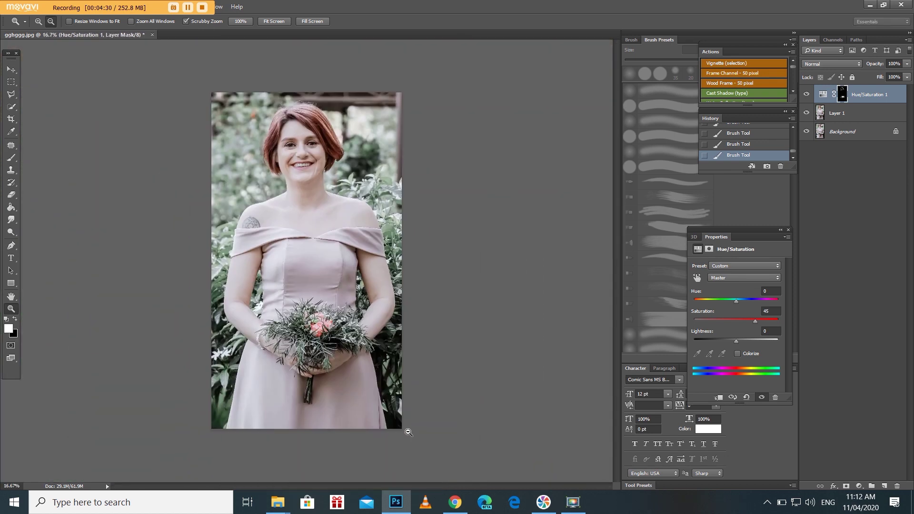
# Set the brush to 500 px at 20% opacity.
pyautogui.click(11, 157)
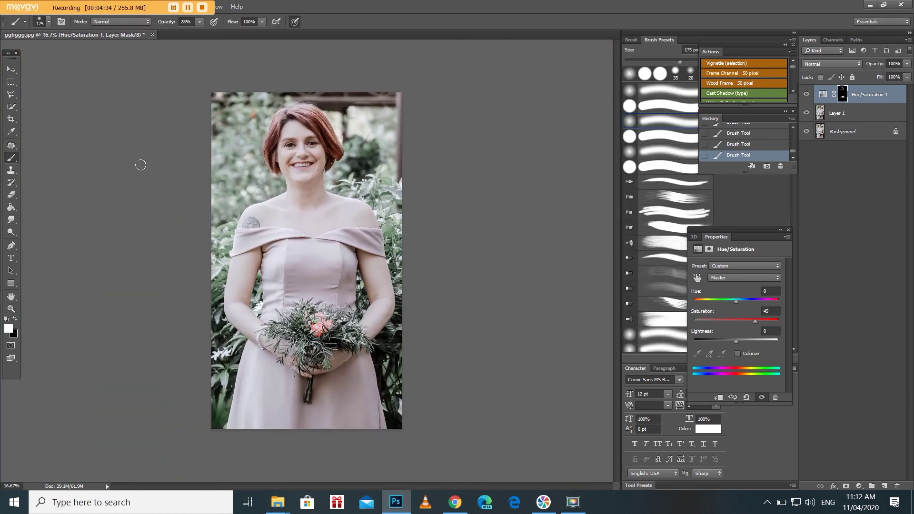
pyautogui.press(']')
pyautogui.press(']')
pyautogui.press(']')
pyautogui.click(354, 217)
# Zoom in on the bouquet, hands and upper bodice.
pyautogui.click(11, 308)
pyautogui.click(36, 22)
pyautogui.click(319, 366)
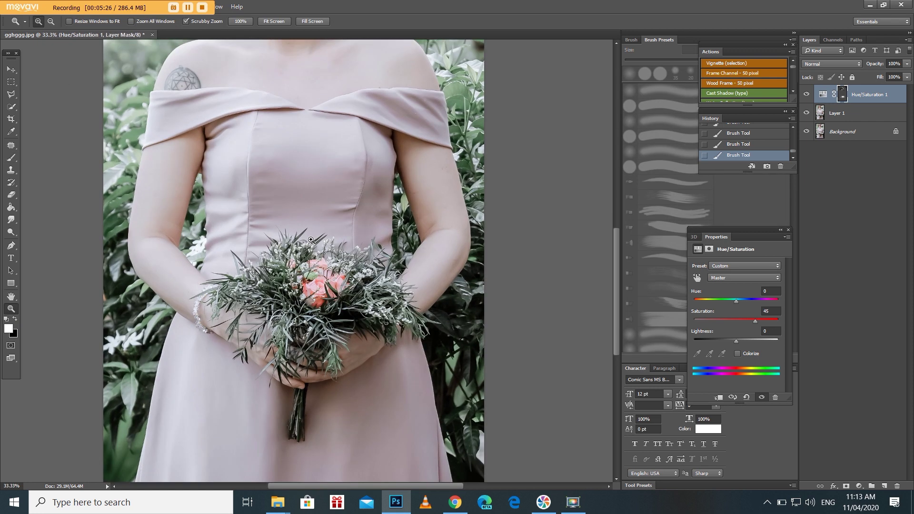
pyautogui.scroll(1, 310, 240)
pyautogui.click(318, 172)
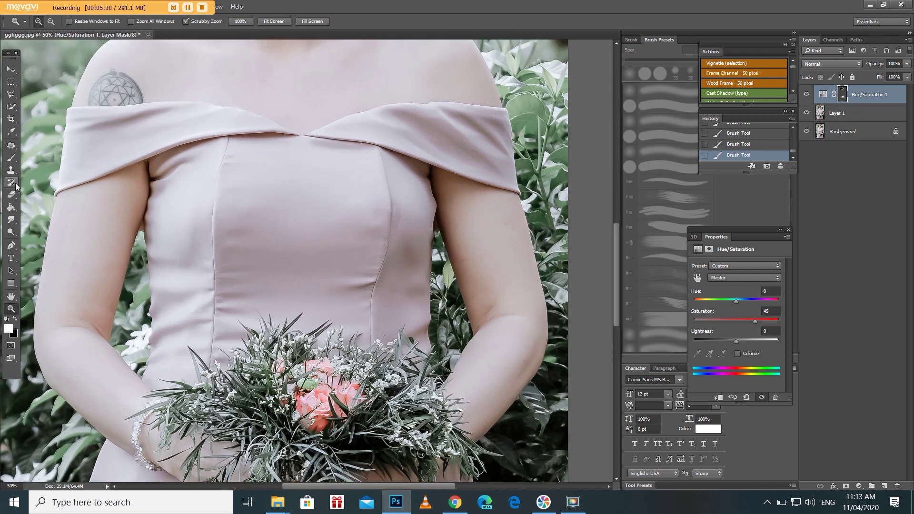
pyautogui.click(11, 297)
pyautogui.moveTo(159, 245); pyautogui.dragTo(176, 251)
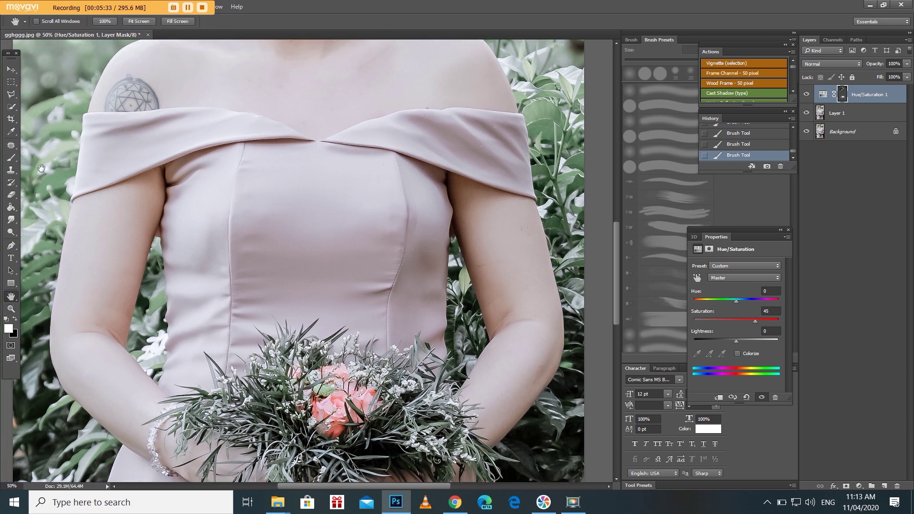
# Paint the mask over the dress, arms and bouquet at 50%, then 25% opacity.
pyautogui.click(11, 158)
pyautogui.press('[')
pyautogui.press('[')
pyautogui.press('[')
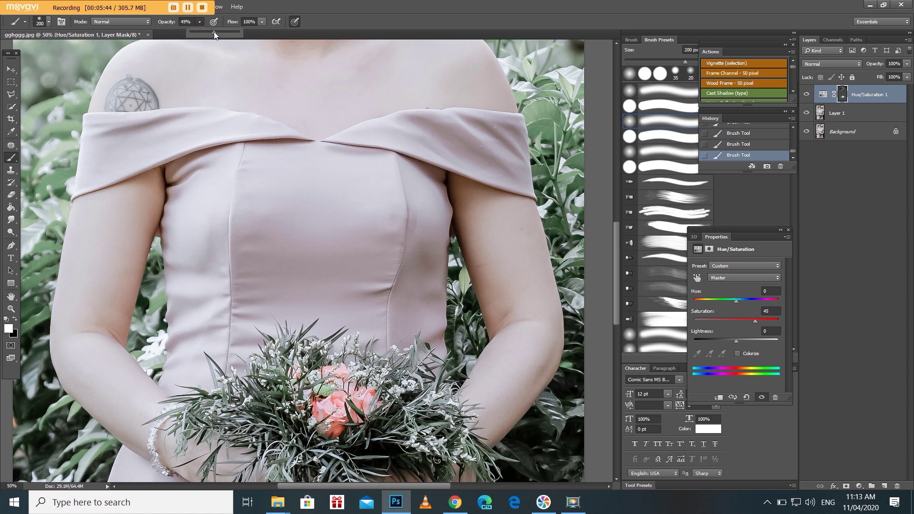
pyautogui.write('50')
pyautogui.press('Return')
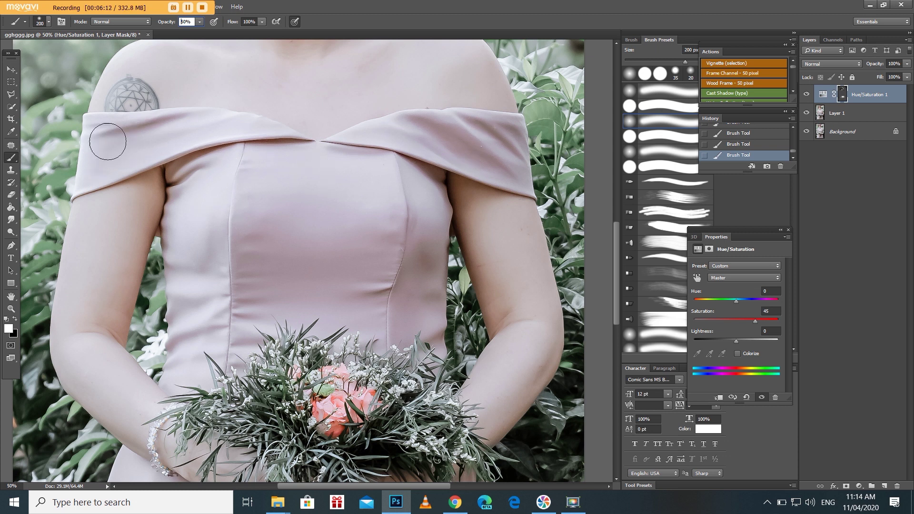
pyautogui.press('Return')
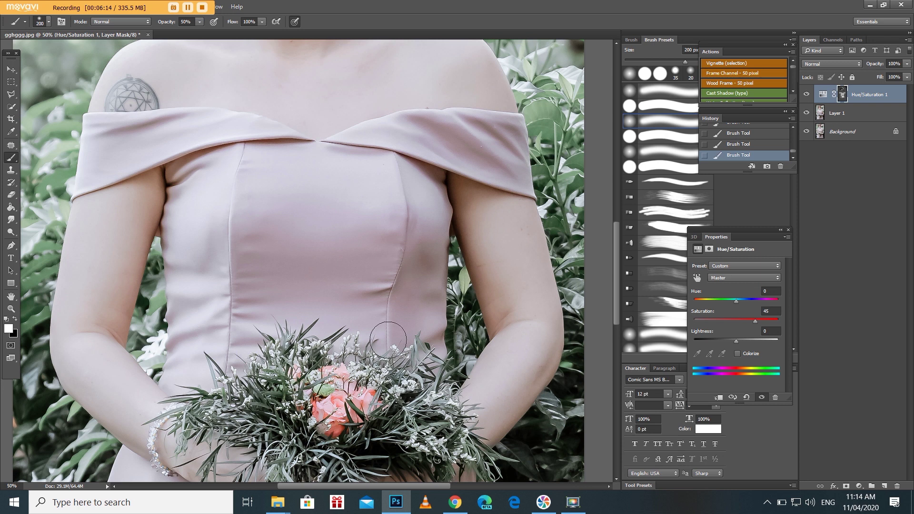
pyautogui.scroll(-3, 104, 382)
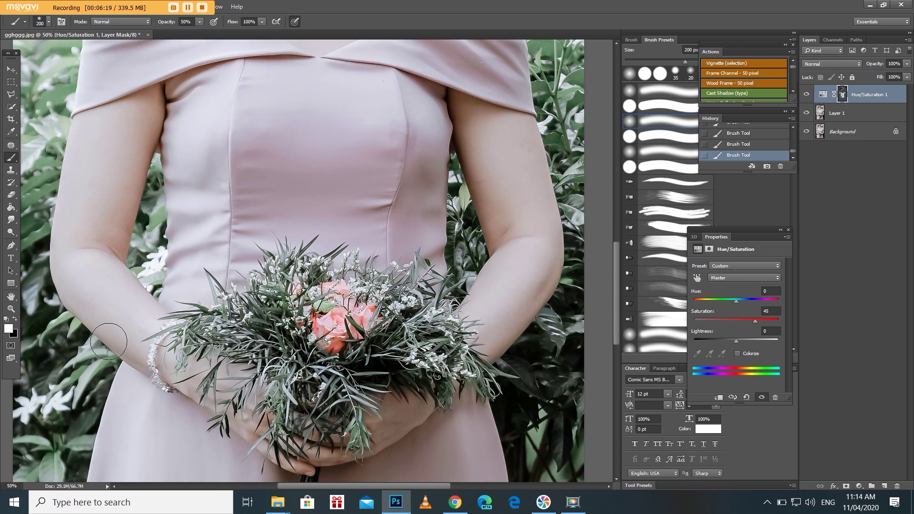
pyautogui.scroll(-2, 214, 221)
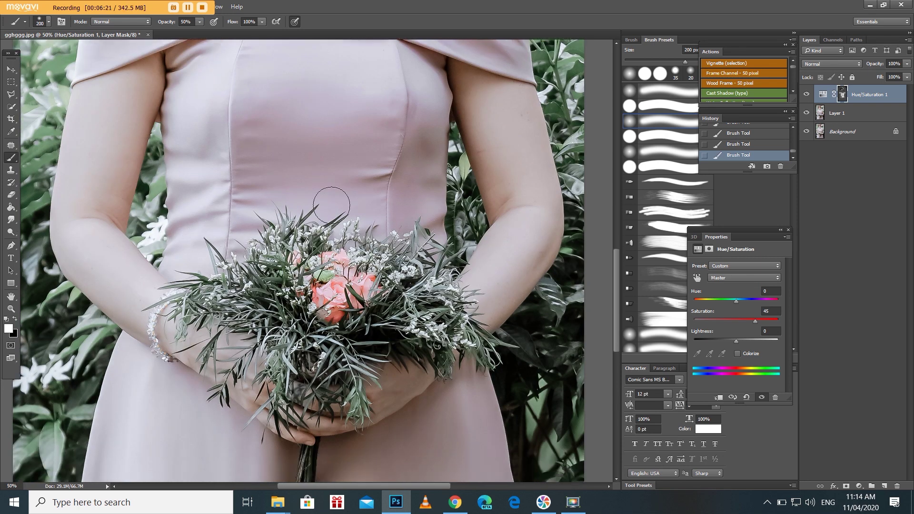
pyautogui.scroll(-1, 403, 93)
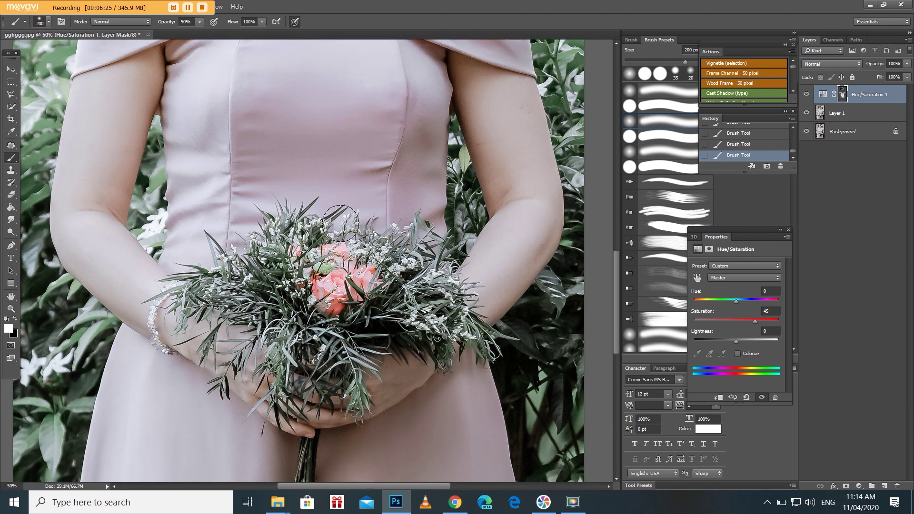
pyautogui.scroll(-2, 403, 93)
pyautogui.scroll(-2, 317, 325)
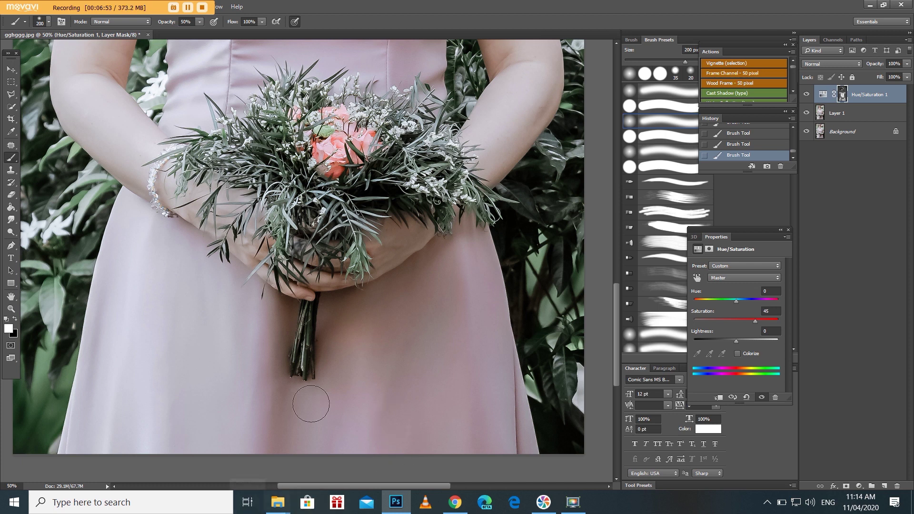
pyautogui.scroll(2, 330, 299)
pyautogui.scroll(3, 362, 261)
pyautogui.scroll(2, 395, 223)
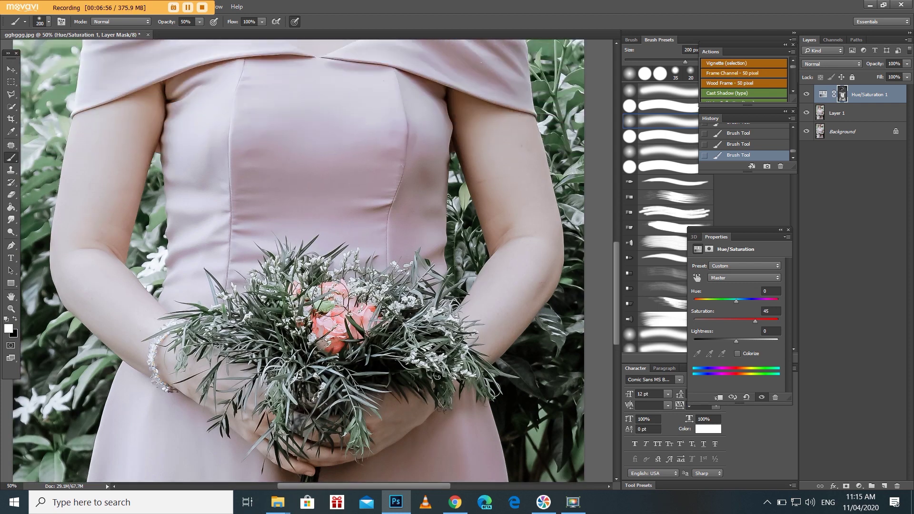
pyautogui.scroll(1, 428, 185)
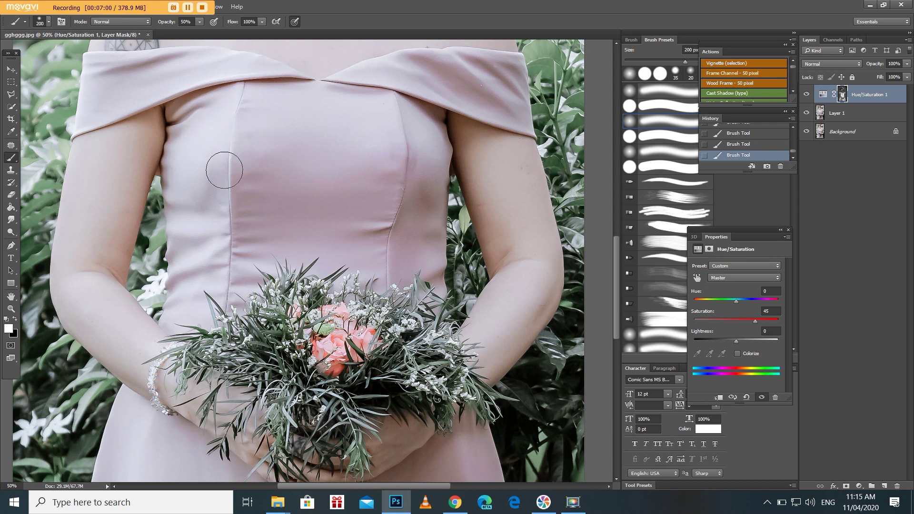
pyautogui.scroll(-2, 286, 195)
pyautogui.scroll(-2, 286, 195)
pyautogui.scroll(-2, 286, 195)
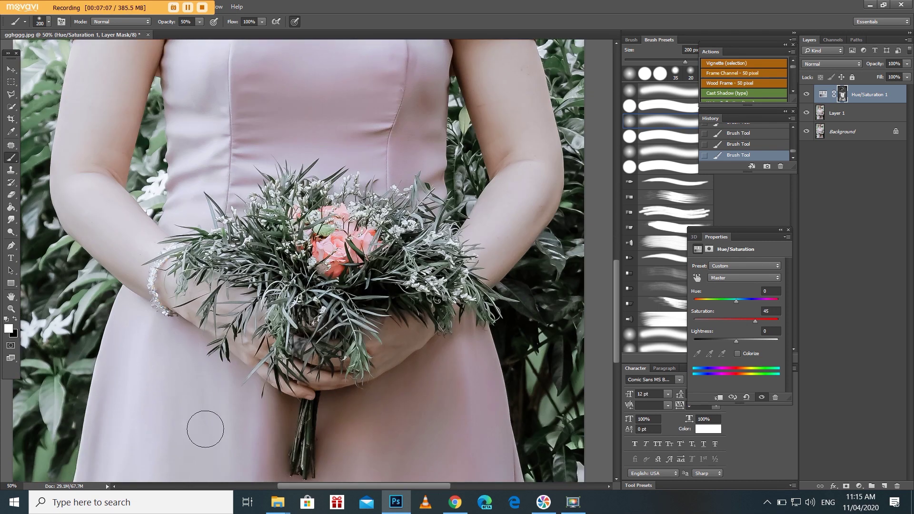
pyautogui.scroll(1, 427, 381)
pyautogui.scroll(1, 427, 382)
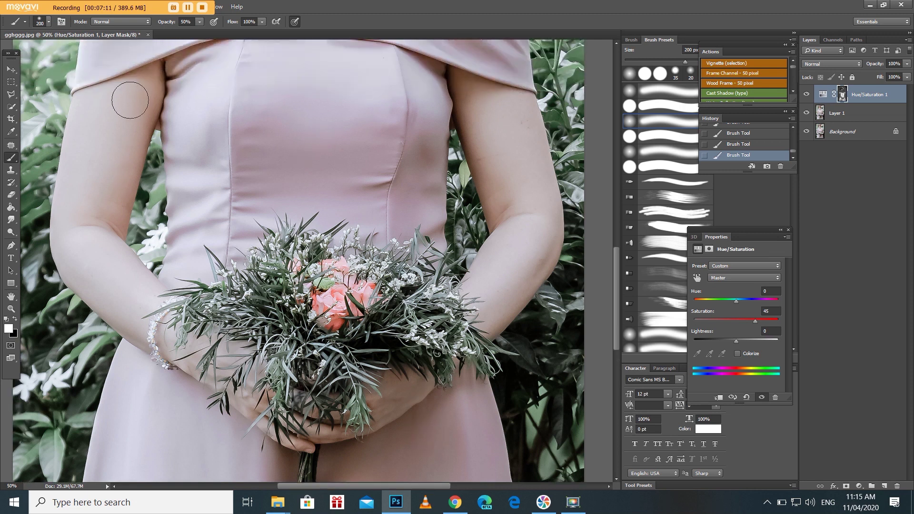
pyautogui.click(201, 22)
pyautogui.click(132, 99)
# Bring the face and shoulders into view and set the brush to 100% opacity, 90 px.
pyautogui.click(11, 297)
pyautogui.moveTo(261, 103); pyautogui.dragTo(284, 367)
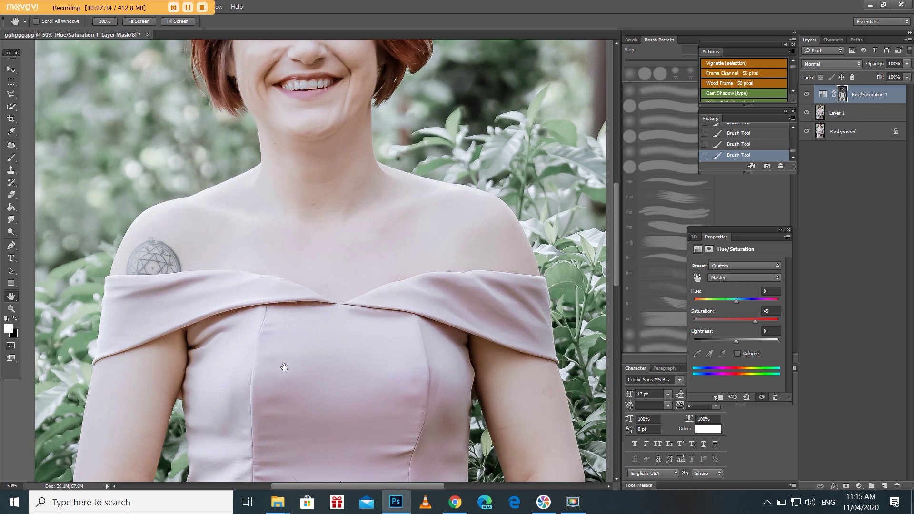
pyautogui.click(10, 158)
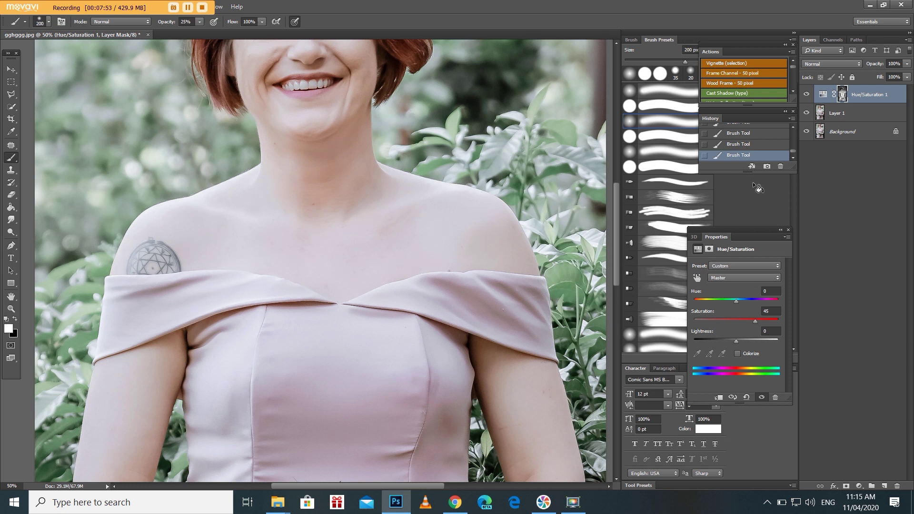
pyautogui.press('0')
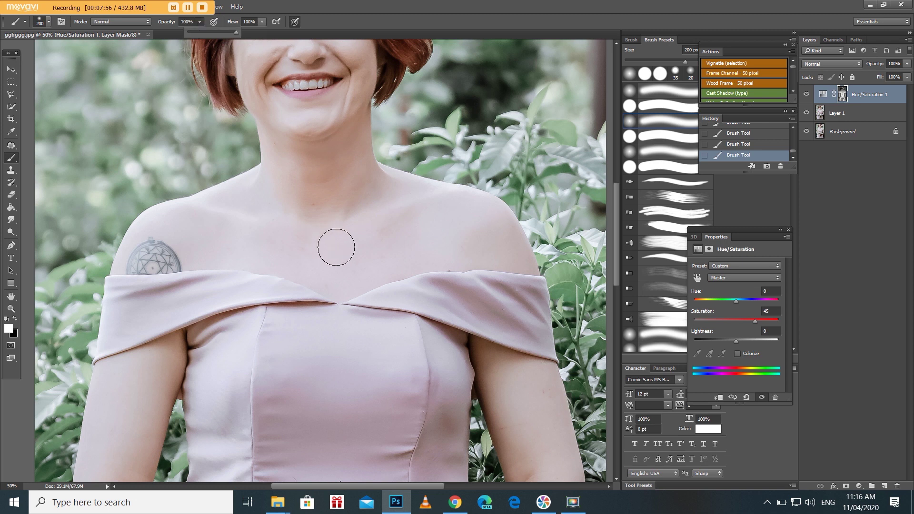
pyautogui.press('[')
pyautogui.press('[')
pyautogui.press('[')
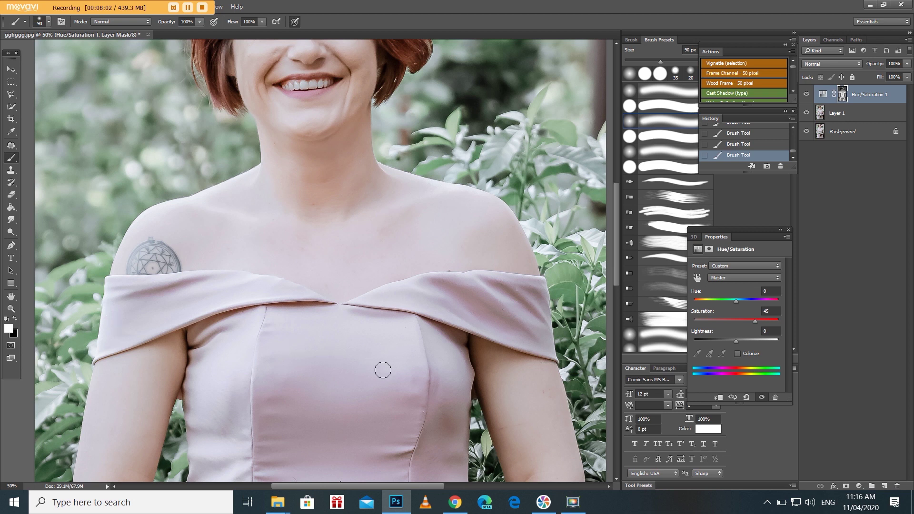
# Enlarge the brush to 400 px and zoom out to see the whole photo.
pyautogui.press('z')
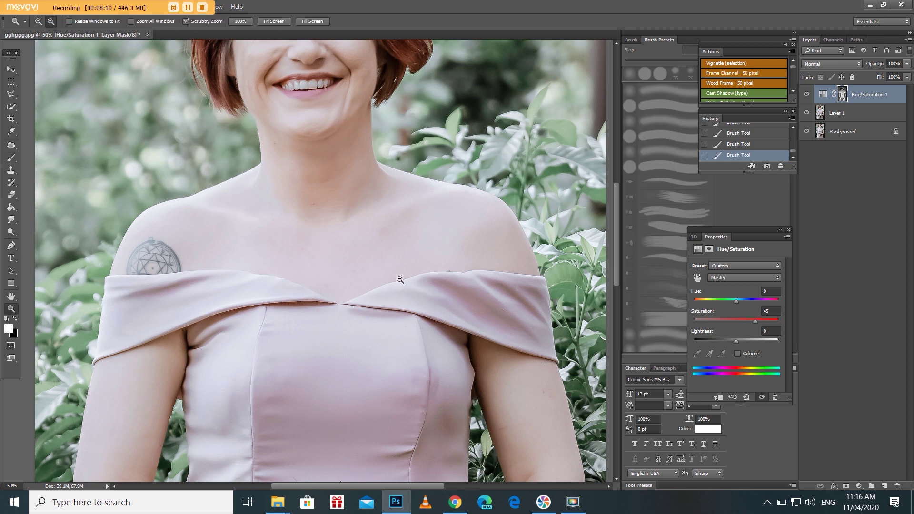
pyautogui.scroll(5, 400, 280)
pyautogui.press('b')
pyautogui.scroll(1, 285, 295)
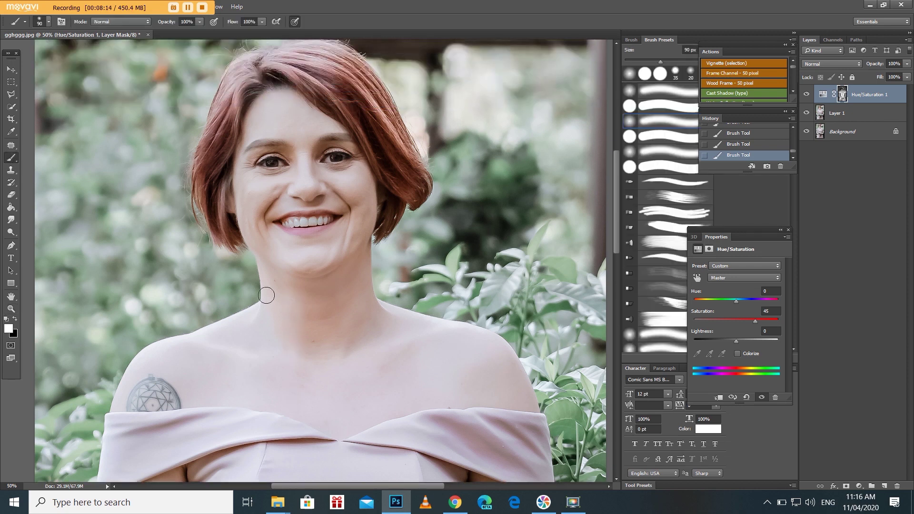
pyautogui.press(']')
pyautogui.press(']')
pyautogui.press(']')
pyautogui.press(']')
pyautogui.press(']')
pyautogui.press(']')
pyautogui.click(200, 21)
pyautogui.click(5, 309)
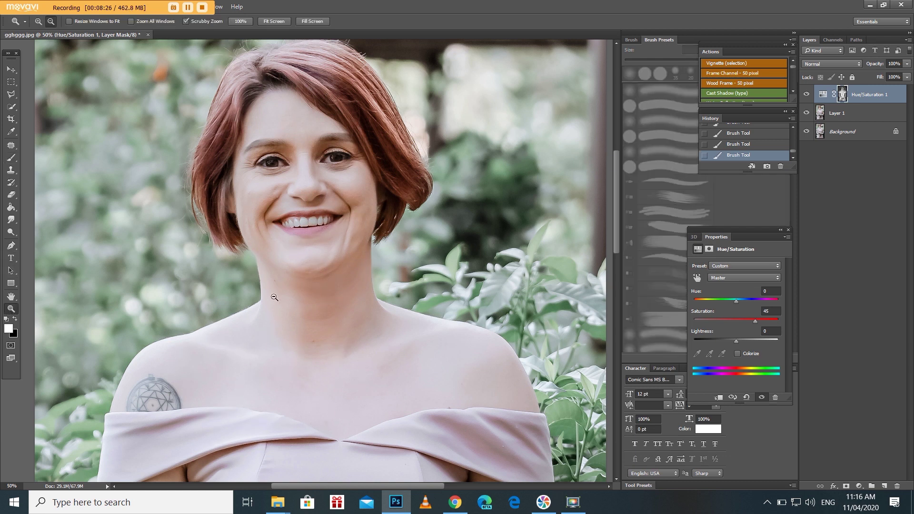
pyautogui.keyDown('alt'); pyautogui.click(275, 297); pyautogui.keyUp('alt')
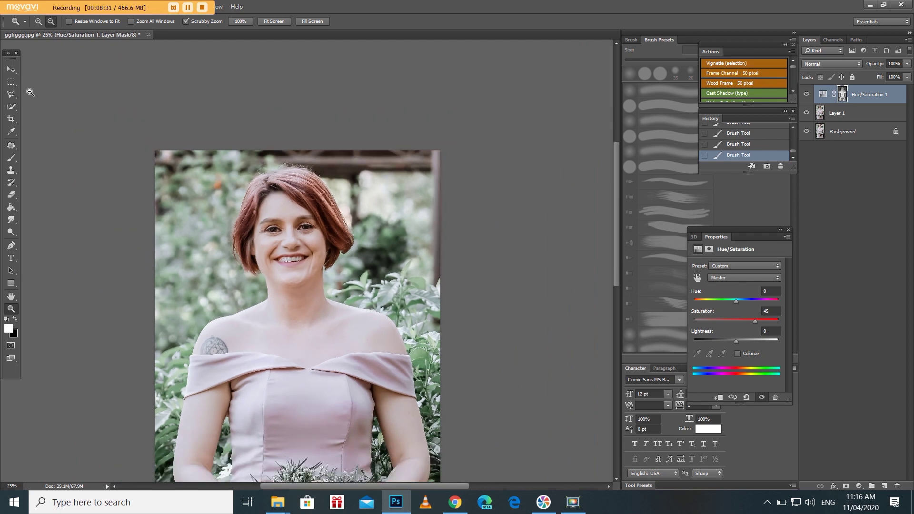
# Paint the mask at 23% opacity over the foliage right of the head.
pyautogui.click(12, 159)
pyautogui.click(200, 22)
pyautogui.click(183, 141)
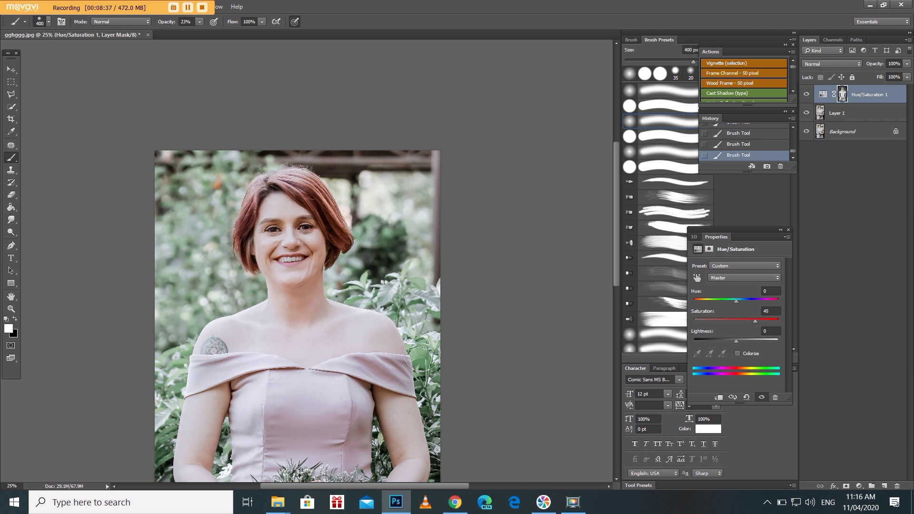
pyautogui.scroll(-5, 133, 276)
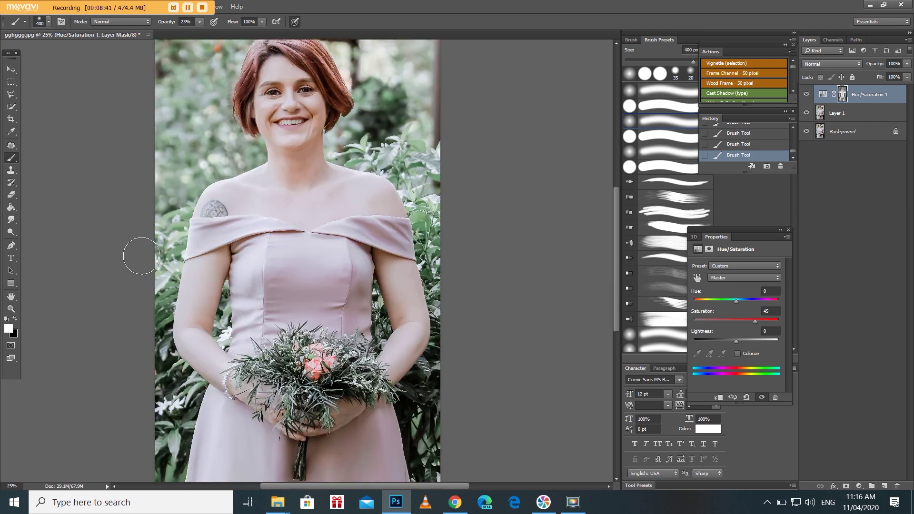
pyautogui.scroll(-1, 137, 255)
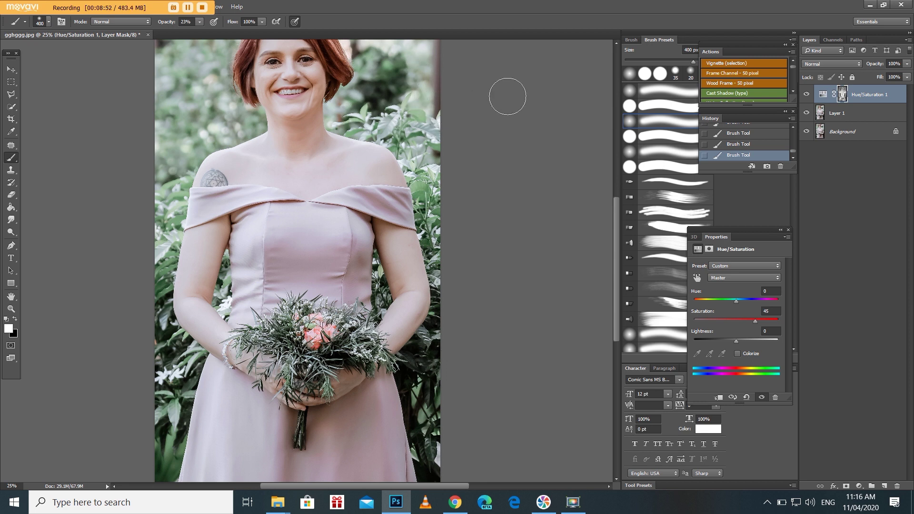
pyautogui.scroll(-1, 412, 245)
pyautogui.scroll(-2, 428, 285)
pyautogui.scroll(4, 442, 309)
pyautogui.scroll(1, 476, 290)
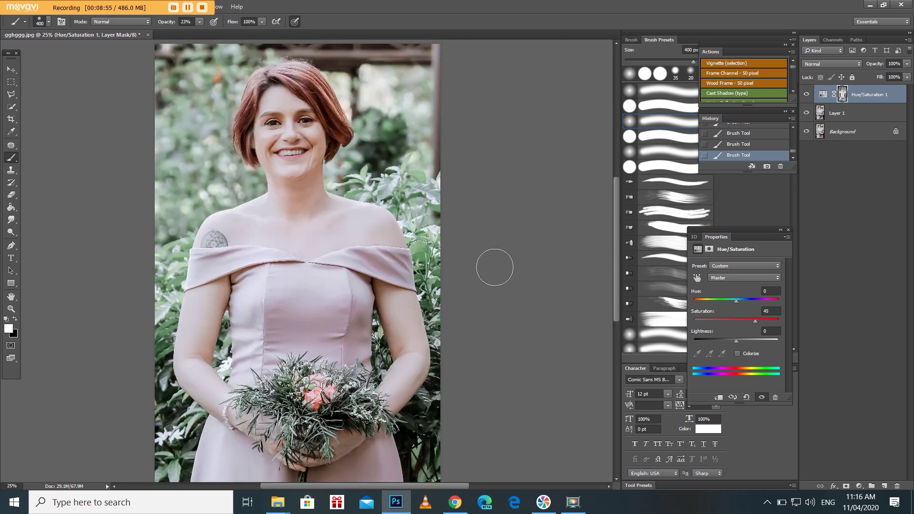
pyautogui.scroll(1, 486, 228)
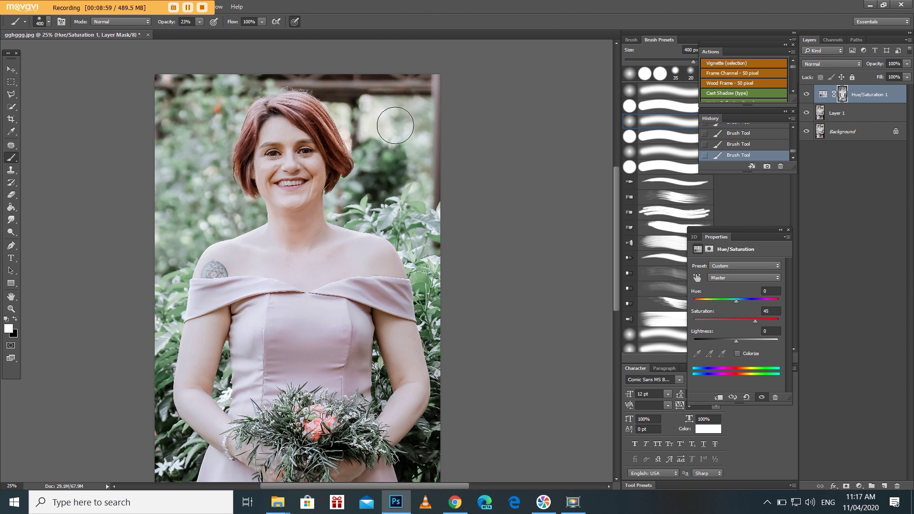
pyautogui.moveTo(394, 127); pyautogui.dragTo(391, 191)
pyautogui.scroll(-3, 300, 352)
pyautogui.scroll(-2, 297, 260)
pyautogui.scroll(-2, 298, 260)
pyautogui.scroll(3, 298, 261)
pyautogui.scroll(2, 298, 260)
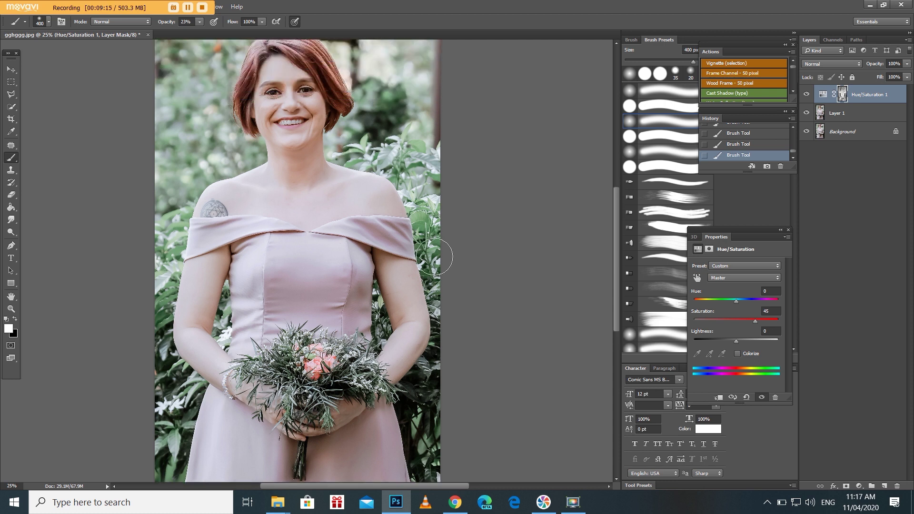
pyautogui.scroll(1, 433, 257)
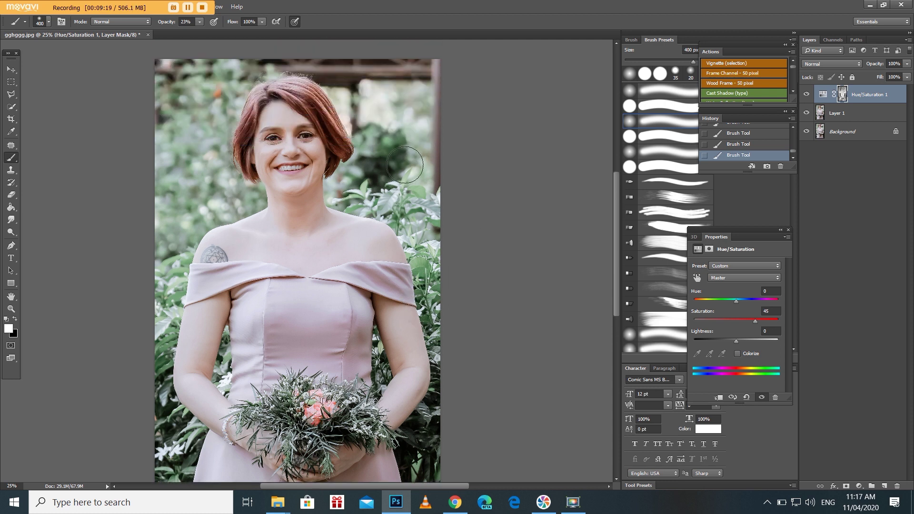
# Flatten the image and duplicate it onto a new Layer 1.
pyautogui.rightClick(847, 139)
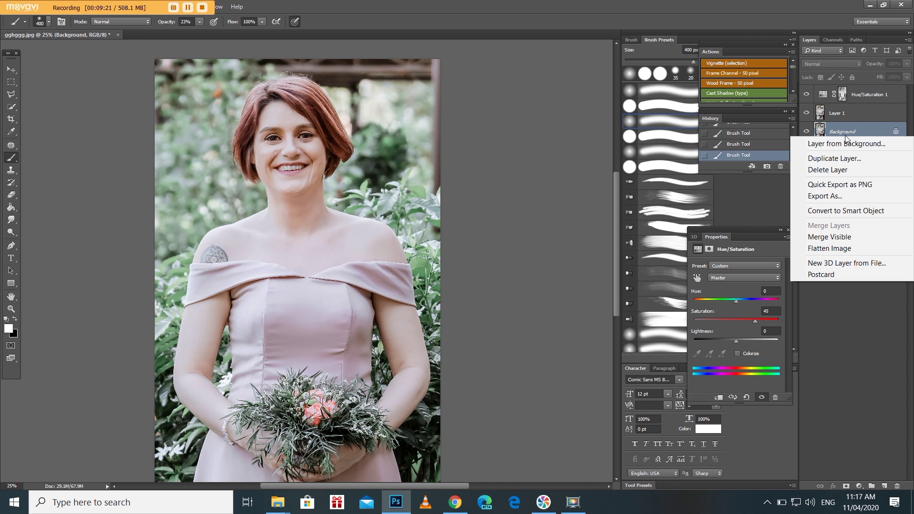
pyautogui.click(860, 246)
pyautogui.hotkey('ctrl', 'j')
pyautogui.scroll(-1, 297, 260)
pyautogui.scroll(-2, 298, 260)
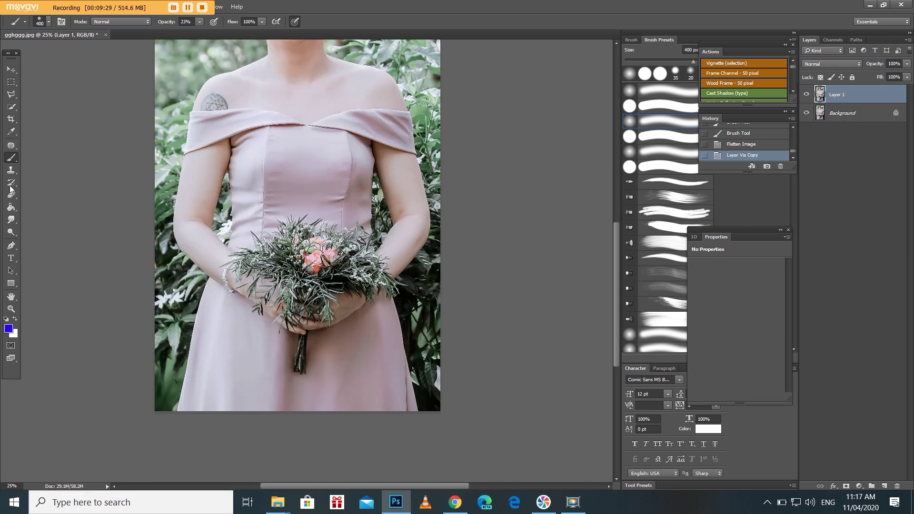
# Sample the light dress colour, paint a stroke on the lower-left skirt, then undo it.
pyautogui.click(11, 330)
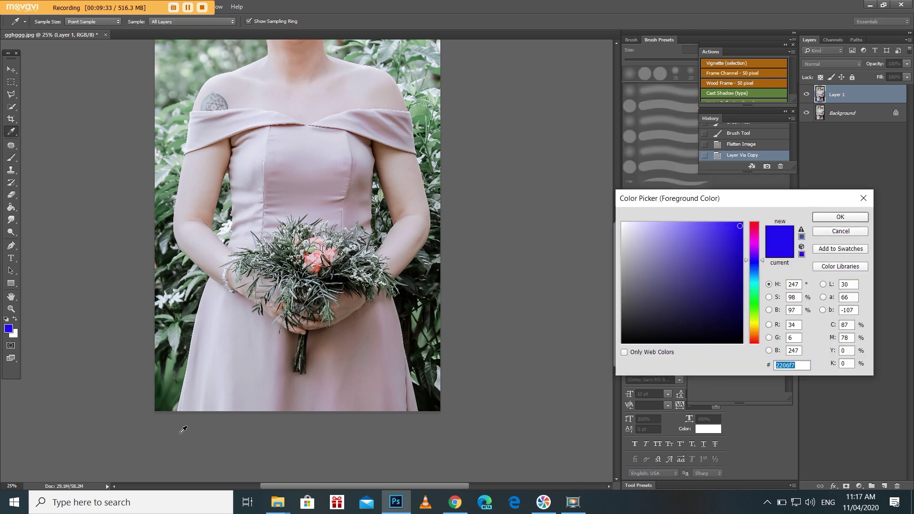
pyautogui.click(222, 369)
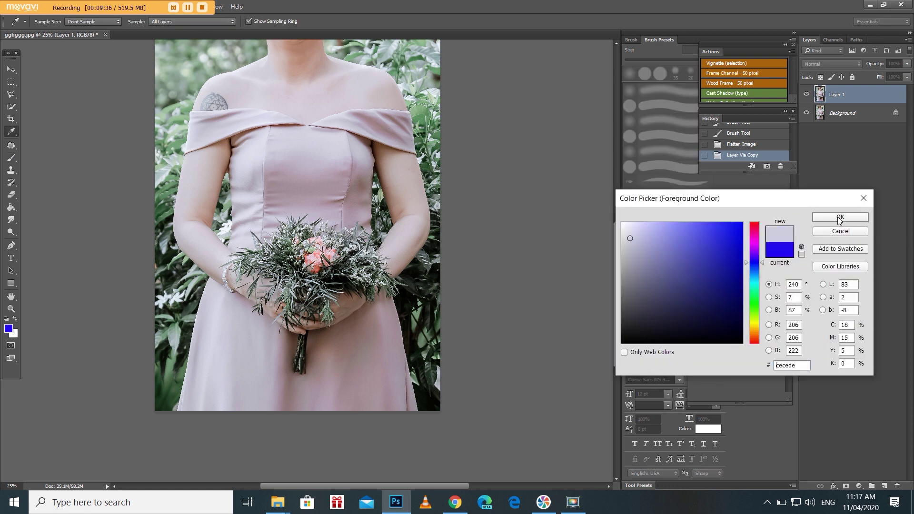
pyautogui.click(839, 219)
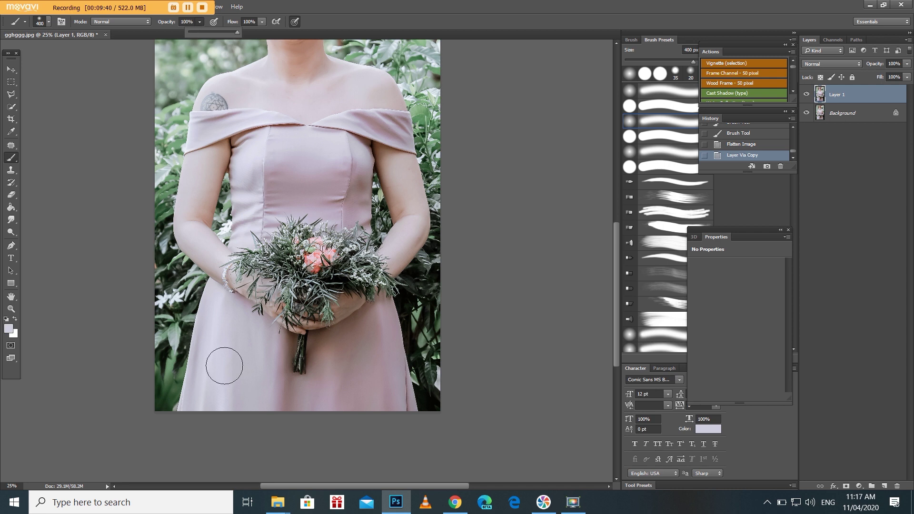
pyautogui.moveTo(224, 366); pyautogui.dragTo(232, 427)
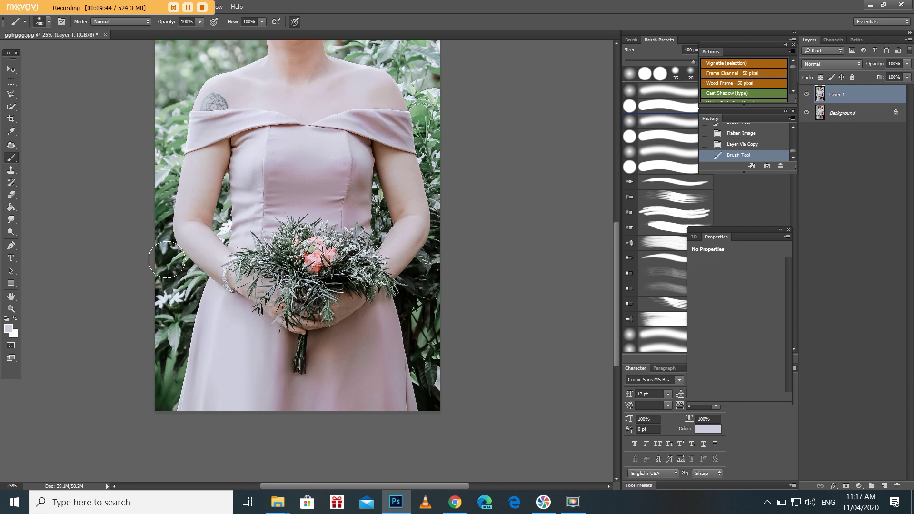
pyautogui.hotkey('ctrl', 'z')
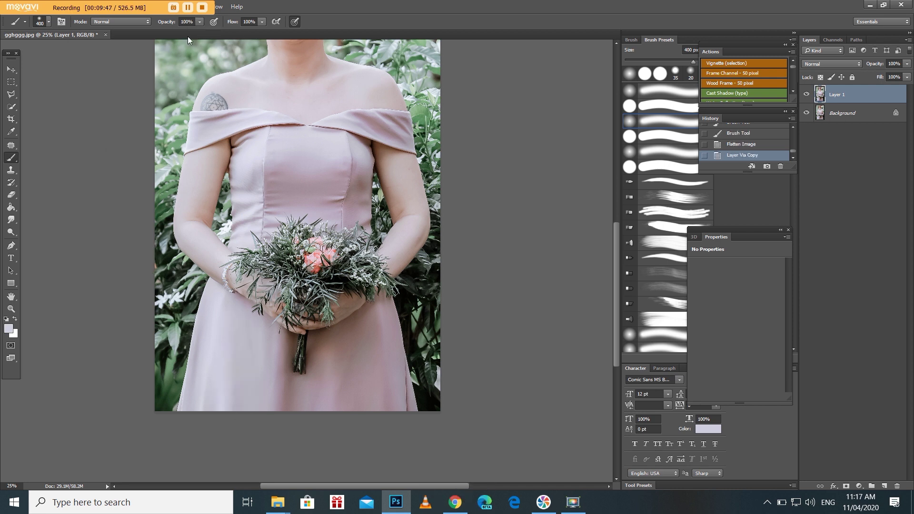
# Choose a hard round brush and paint a test stroke across the lower-left dress.
pyautogui.click(48, 22)
pyautogui.click(58, 99)
pyautogui.click(478, 25)
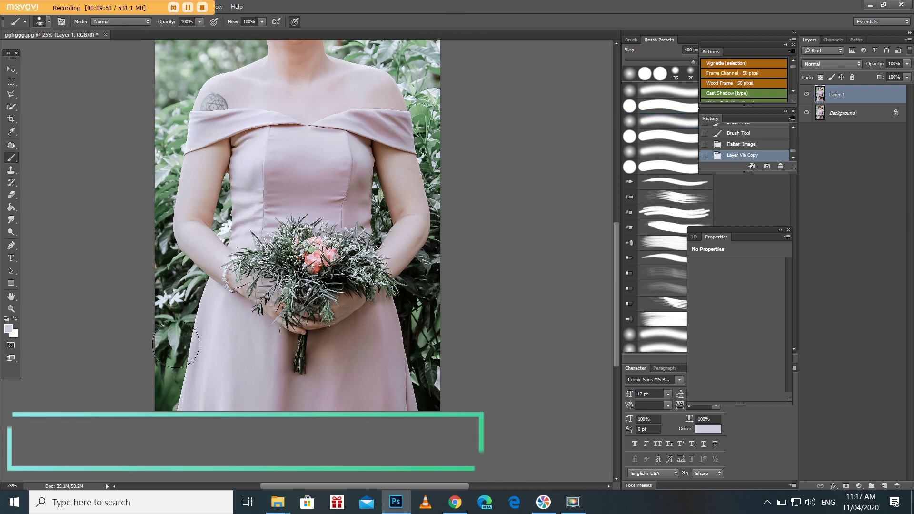
pyautogui.moveTo(160, 343); pyautogui.dragTo(255, 344)
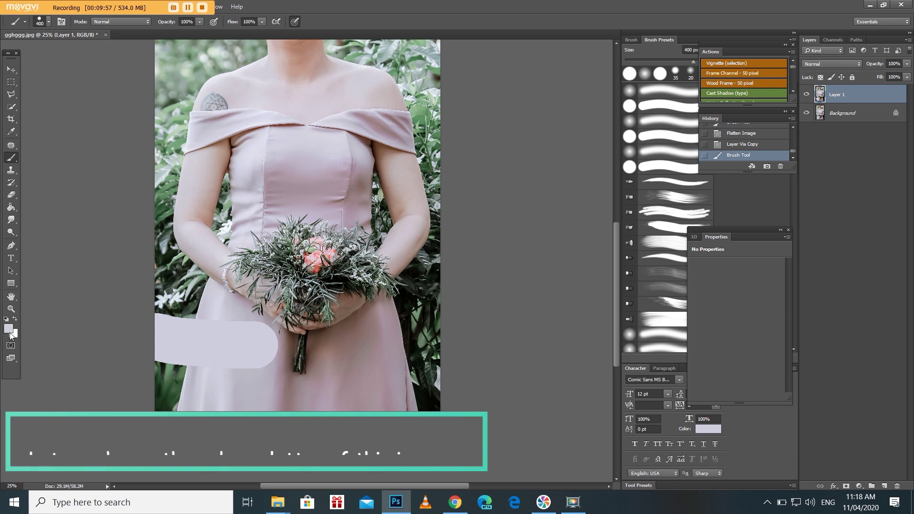
# Sample mauve and darker brown from the dress and paint stacked swatches at lower left.
pyautogui.click(8, 328)
pyautogui.click(286, 389)
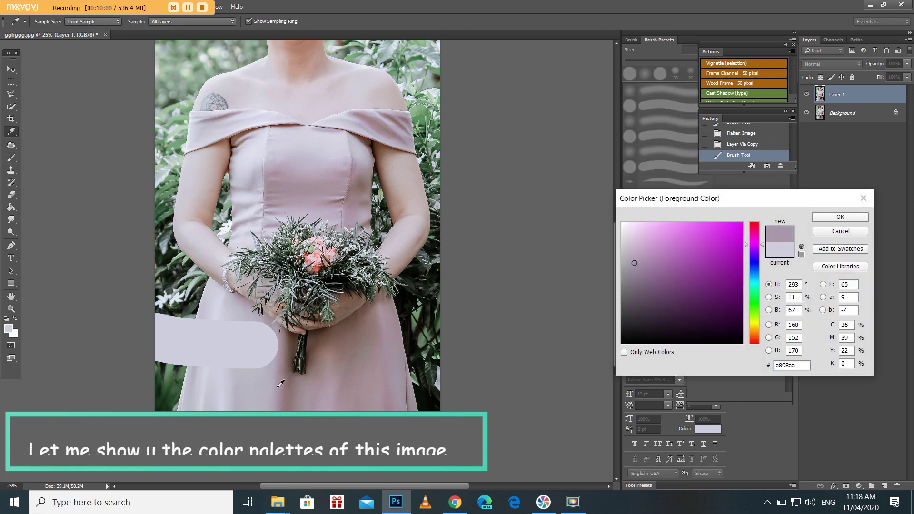
pyautogui.click(840, 217)
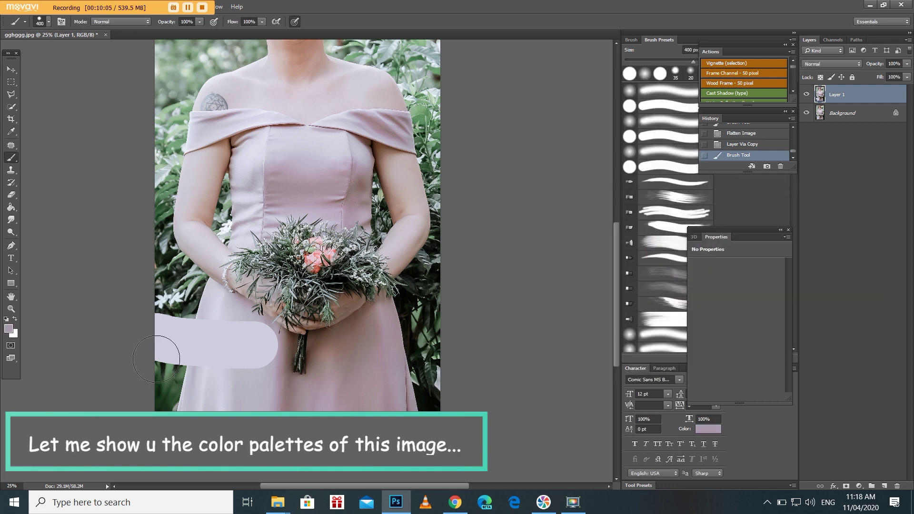
pyautogui.moveTo(177, 362); pyautogui.dragTo(235, 364)
pyautogui.click(10, 328)
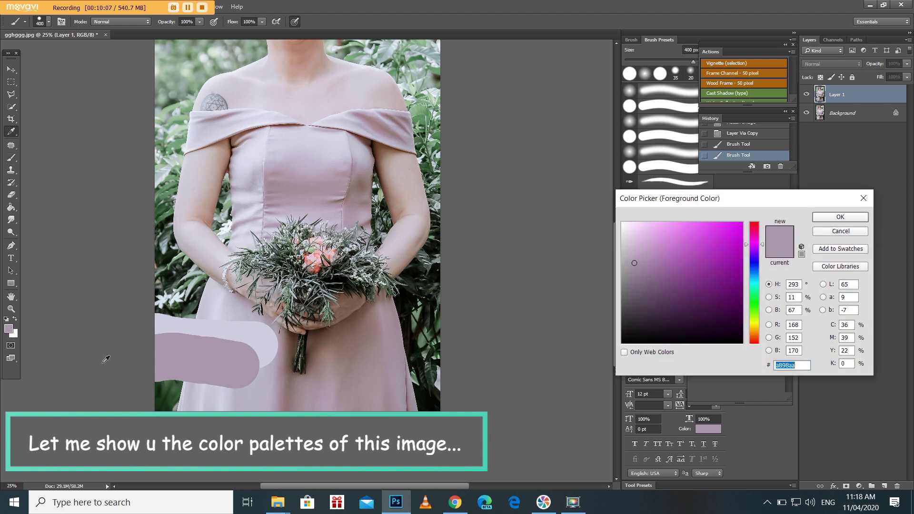
pyautogui.click(290, 386)
pyautogui.click(838, 223)
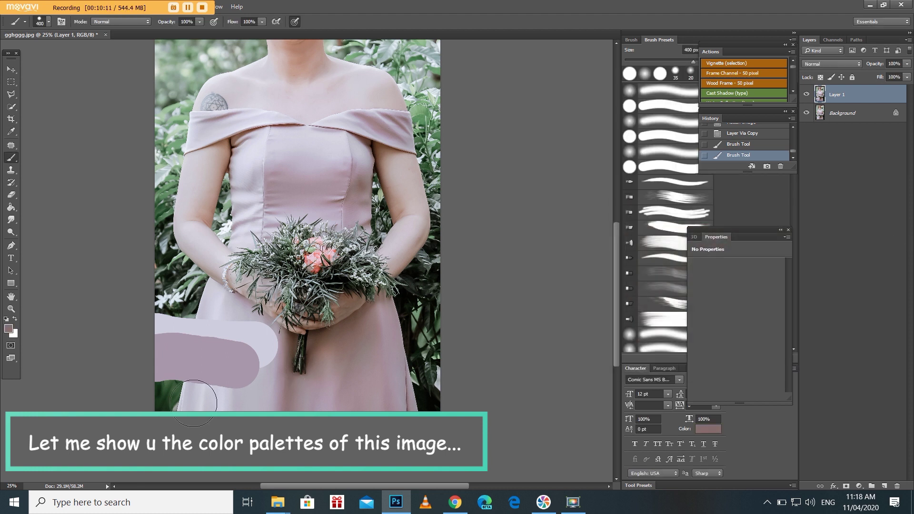
pyautogui.moveTo(155, 388); pyautogui.dragTo(268, 388)
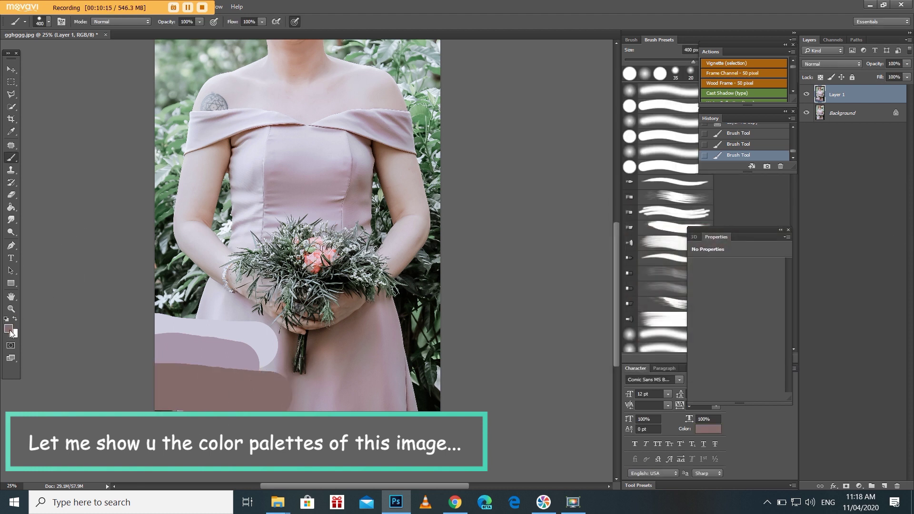
# Sample a pink tone from the dress and paint a pink swatch at lower right.
pyautogui.click(9, 330)
pyautogui.click(410, 408)
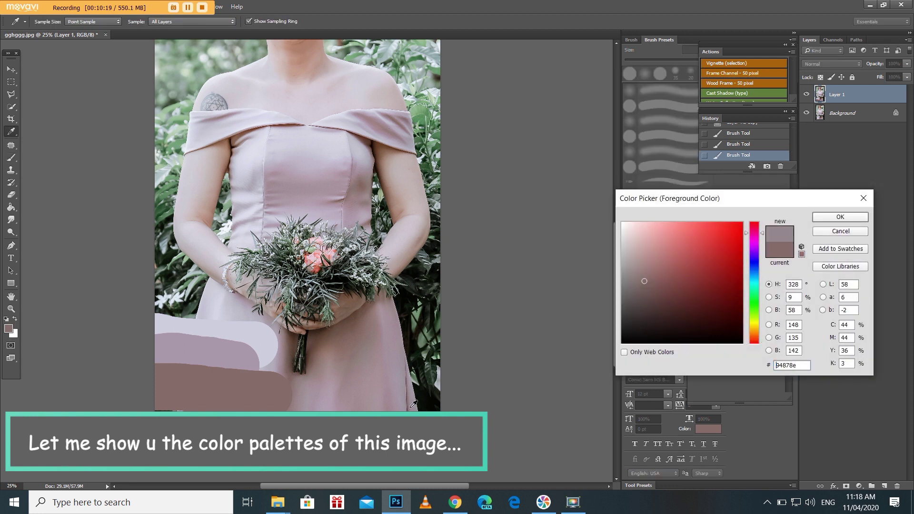
pyautogui.click(389, 396)
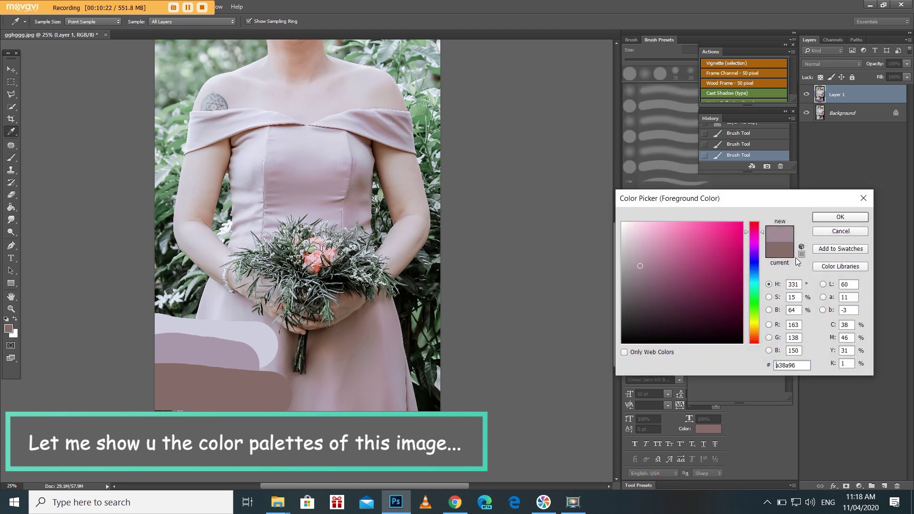
pyautogui.click(840, 216)
pyautogui.moveTo(364, 392); pyautogui.dragTo(416, 392)
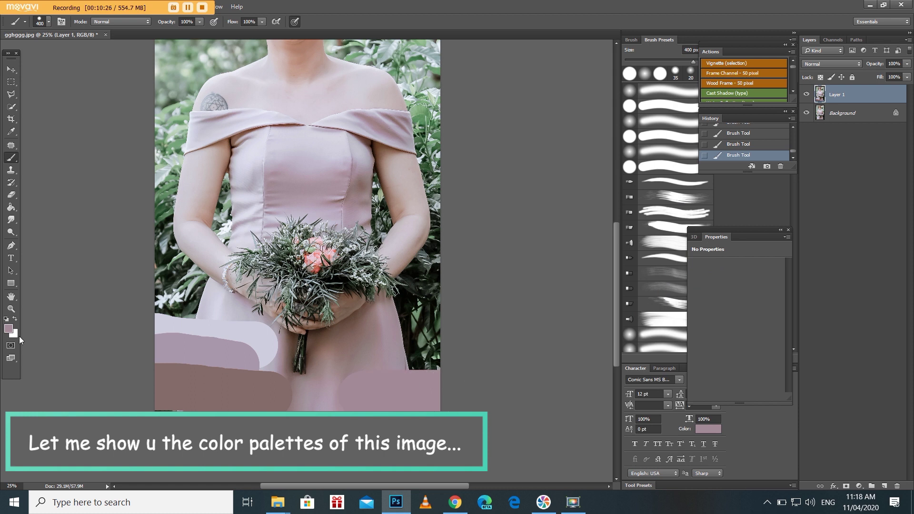
# Sample two more pinks from the dress and extend the lower-right pink patch with them.
pyautogui.click(8, 329)
pyautogui.click(371, 354)
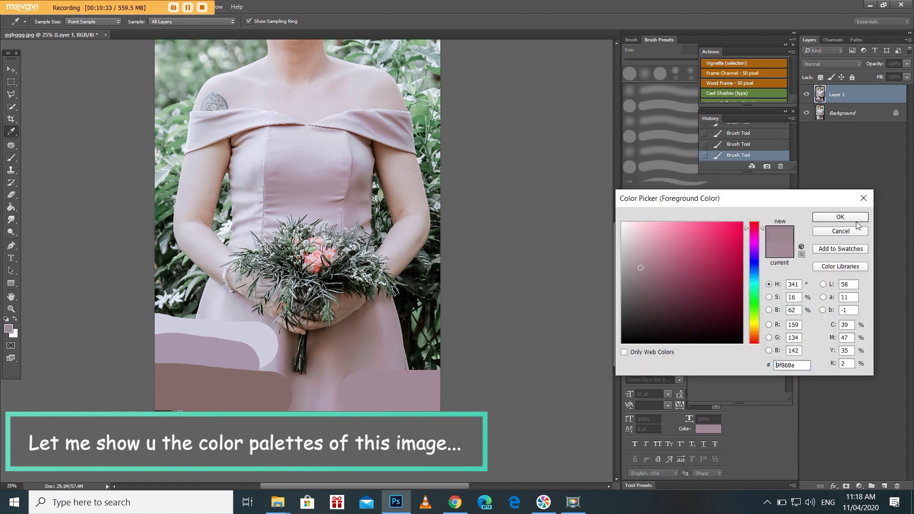
pyautogui.click(840, 216)
pyautogui.moveTo(419, 362); pyautogui.dragTo(380, 361)
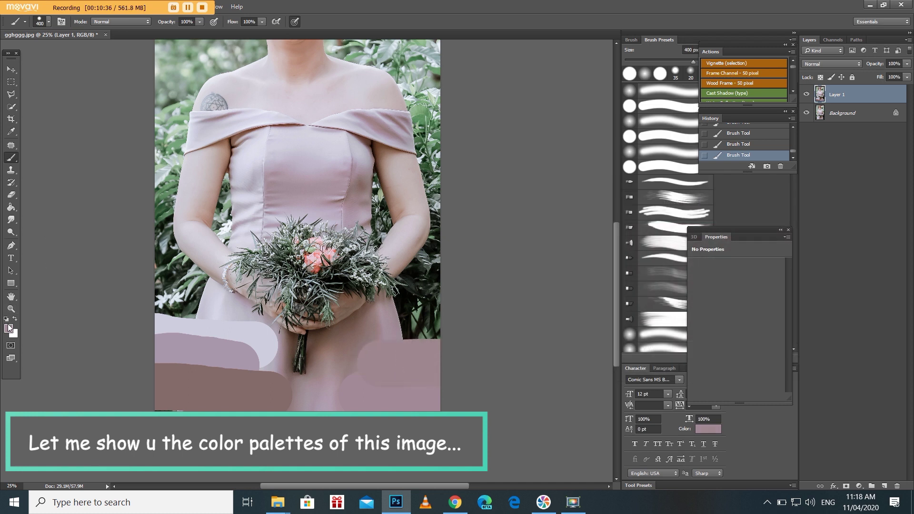
pyautogui.click(9, 328)
pyautogui.click(337, 337)
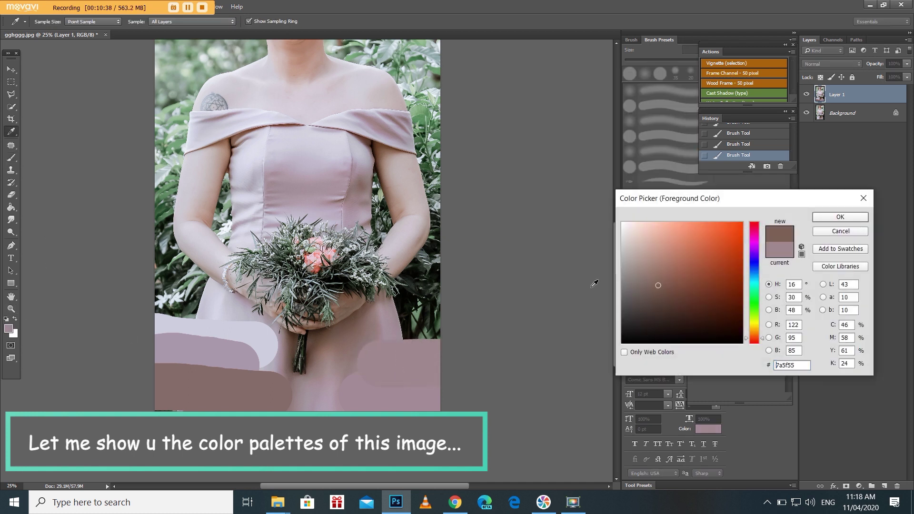
pyautogui.click(393, 307)
pyautogui.click(839, 216)
pyautogui.moveTo(399, 326); pyautogui.dragTo(475, 327)
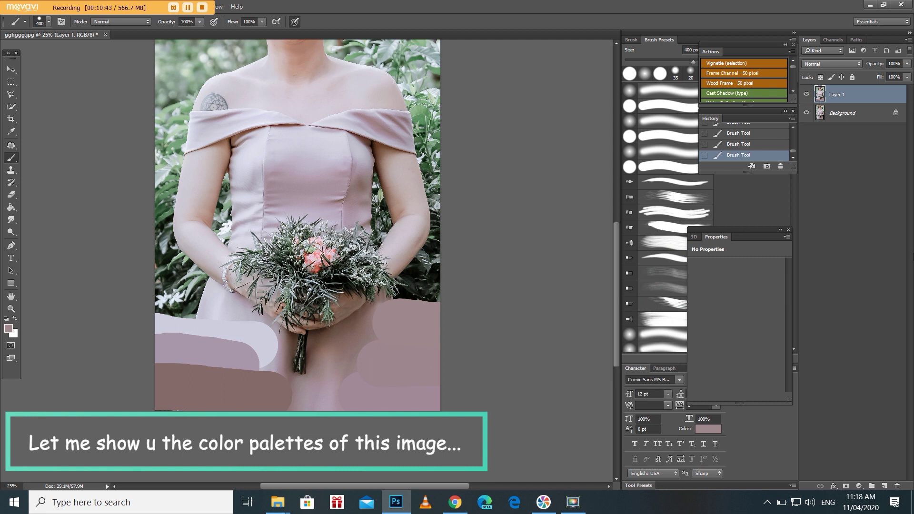
# Set white as foreground, then erase all painted swatches with an enlarged Eraser.
pyautogui.click(15, 321)
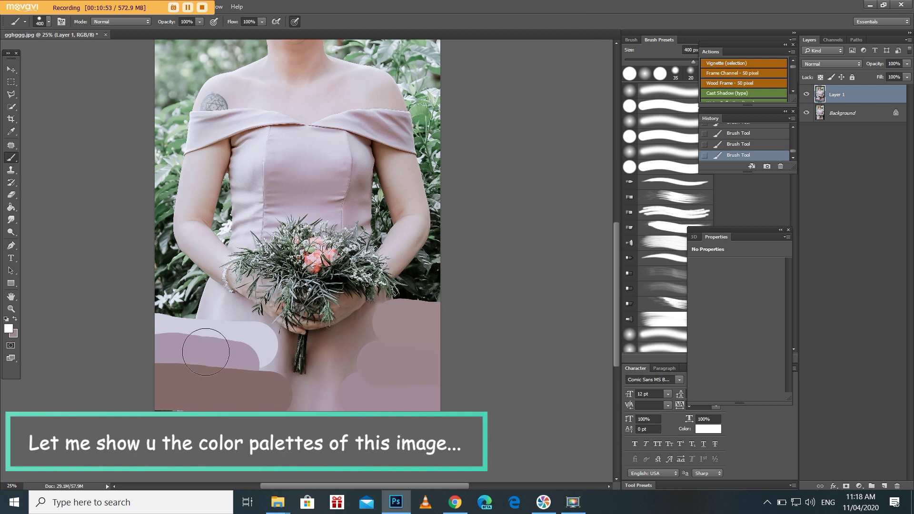
pyautogui.click(11, 194)
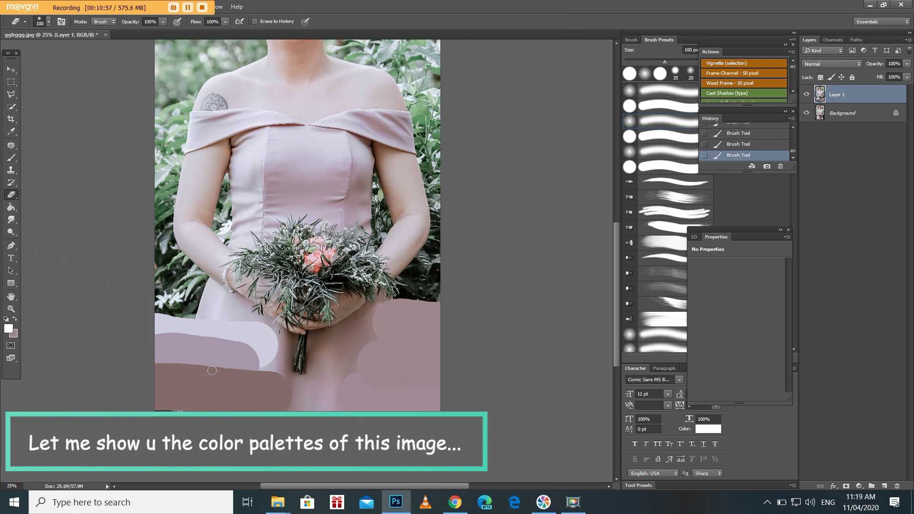
pyautogui.press(']')
pyautogui.press(']')
pyautogui.press(']')
pyautogui.press(']')
pyautogui.press(']')
pyautogui.press(']')
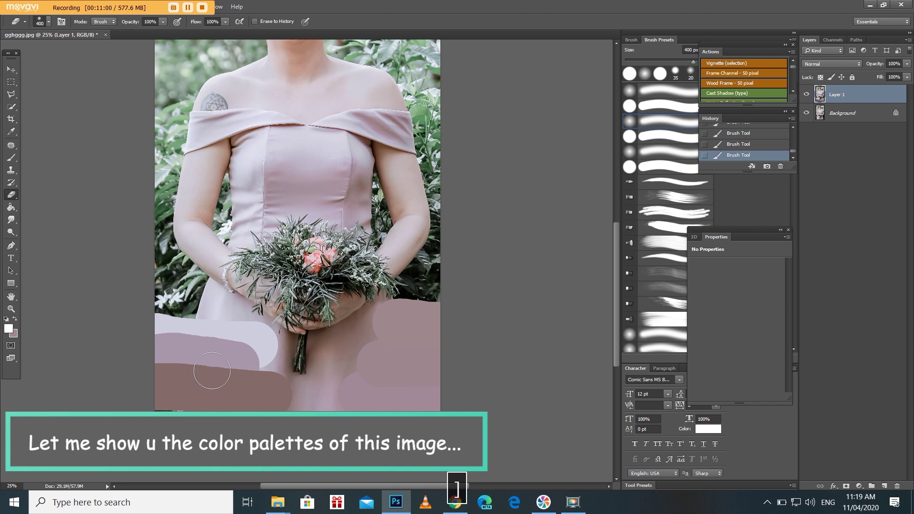
pyautogui.moveTo(212, 370); pyautogui.dragTo(105, 379)
pyautogui.moveTo(448, 371); pyautogui.dragTo(371, 333)
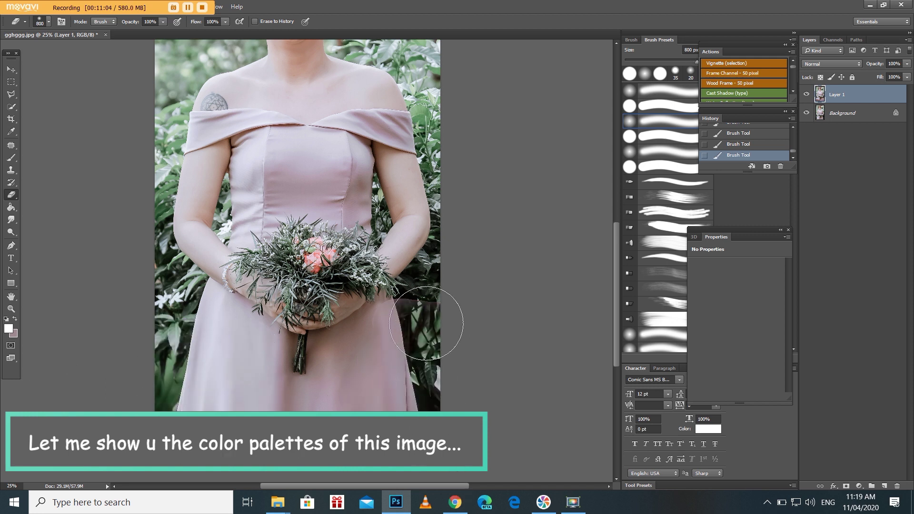
pyautogui.moveTo(237, 348); pyautogui.dragTo(481, 381)
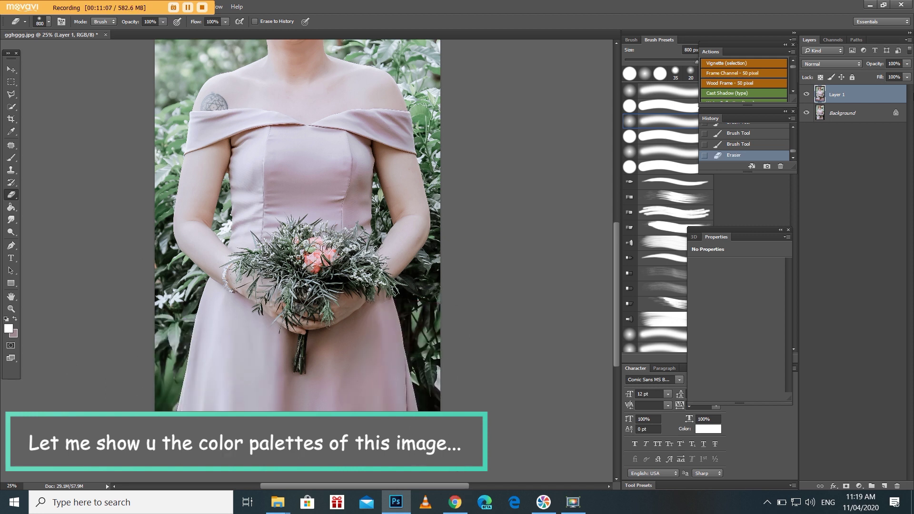
# Flatten the image and duplicate it onto a new Layer 1 with Ctrl+J.
pyautogui.rightClick(866, 120)
pyautogui.click(844, 171)
pyautogui.hotkey('ctrl', 'j')
pyautogui.scroll(2, 217, 324)
pyautogui.scroll(2, 217, 323)
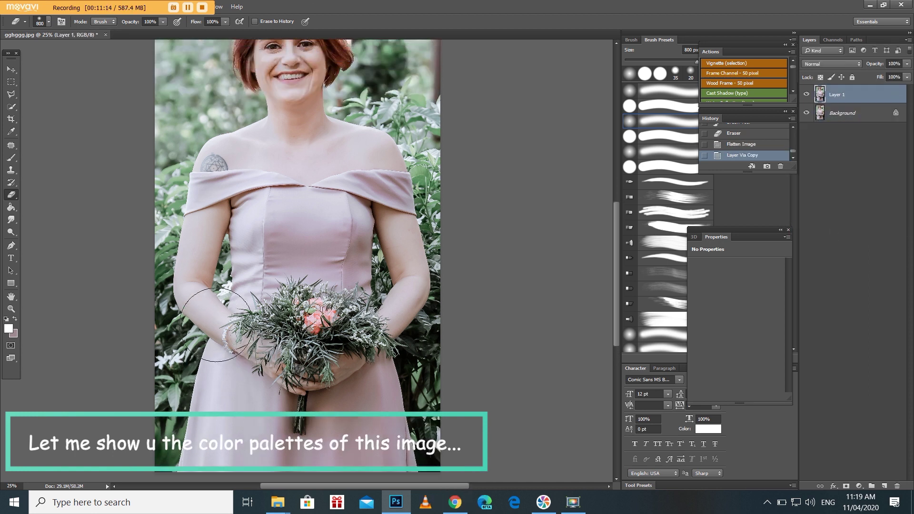
pyautogui.scroll(1, 216, 323)
pyautogui.scroll(-2, 216, 323)
# Zoom in on the photo with the Zoom tool.
pyautogui.click(11, 308)
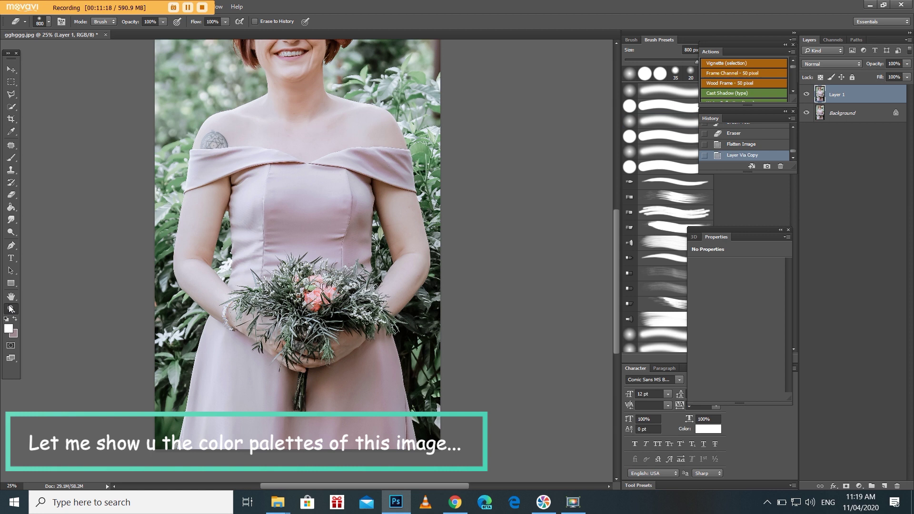
pyautogui.scroll(1, 333, 237)
pyautogui.scroll(1, 333, 238)
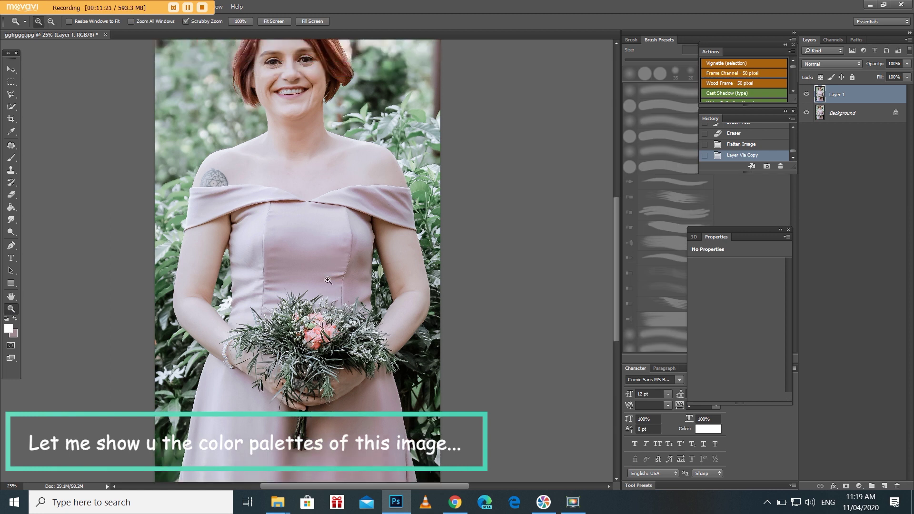
# Zoom in on the dress and paint a wide mauve swatch sampled from it across the upper dress.
pyautogui.click(333, 269)
pyautogui.click(313, 280)
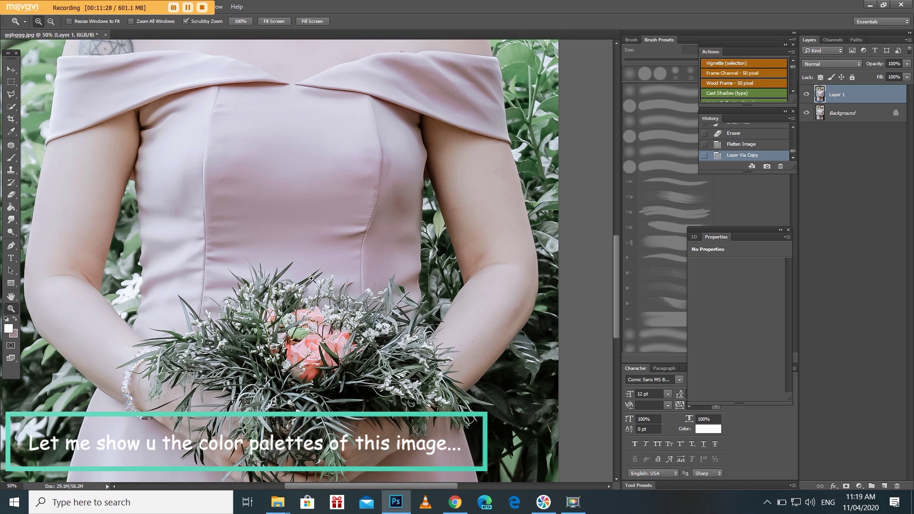
pyautogui.click(11, 158)
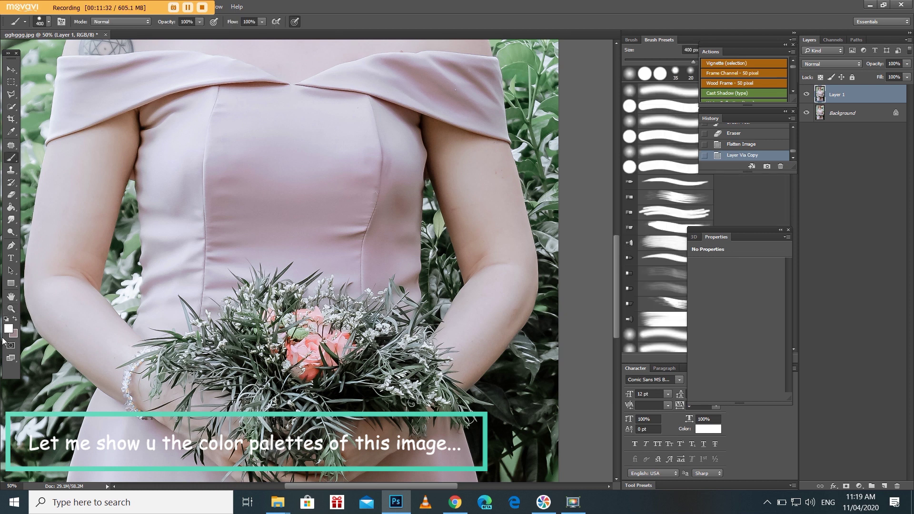
pyautogui.click(8, 328)
pyautogui.click(218, 197)
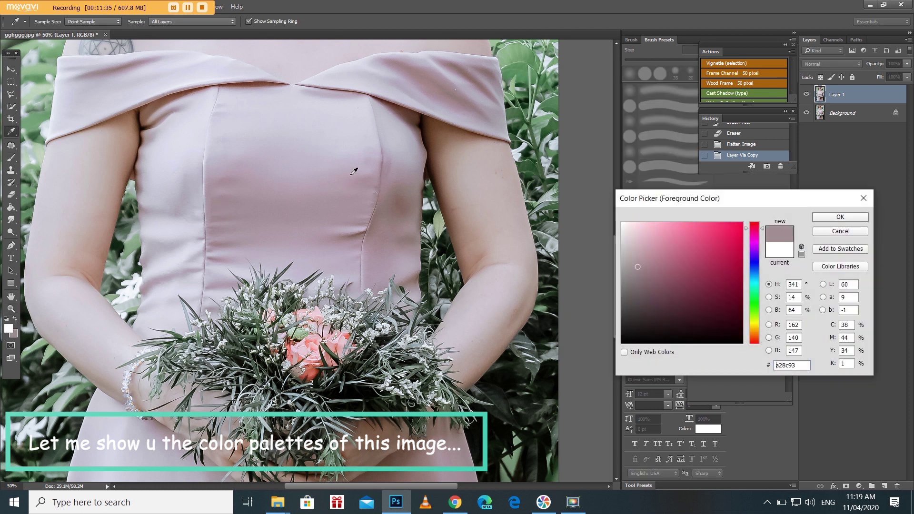
pyautogui.click(375, 168)
pyautogui.click(231, 181)
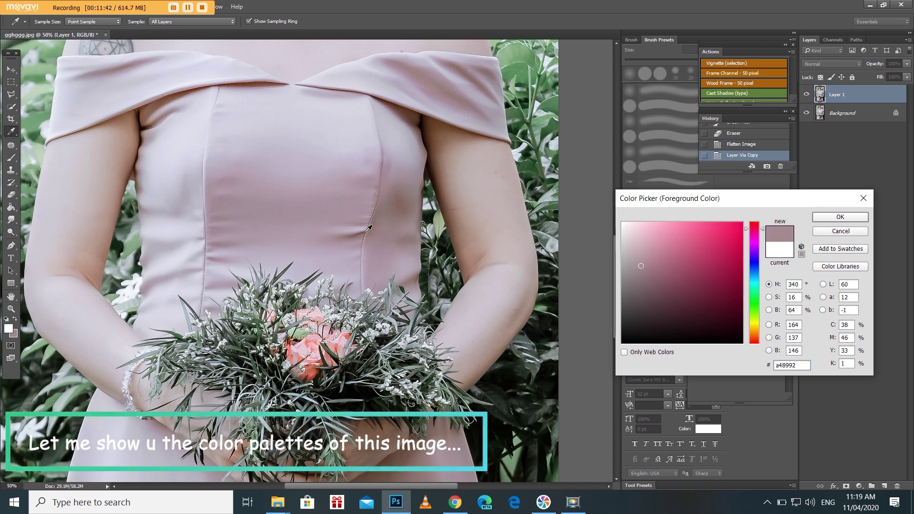
pyautogui.click(358, 241)
pyautogui.click(261, 176)
pyautogui.click(378, 235)
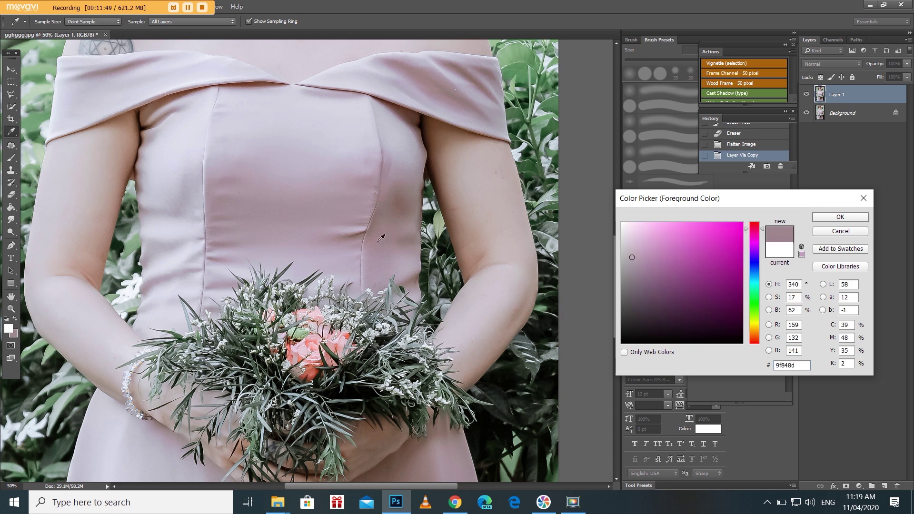
pyautogui.click(840, 217)
pyautogui.moveTo(90, 152); pyautogui.dragTo(253, 151)
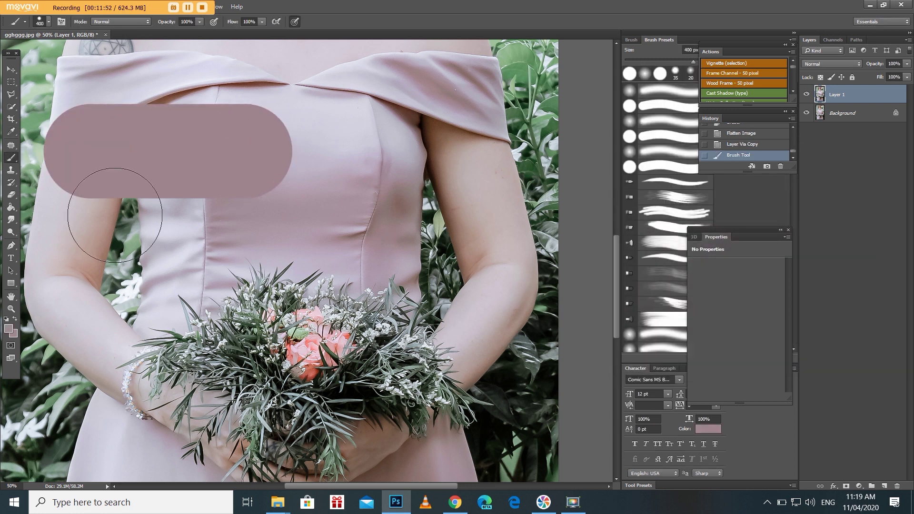
# Paint a second wide stroke in another dress-sampled pink, then undo it.
pyautogui.click(8, 327)
pyautogui.click(390, 162)
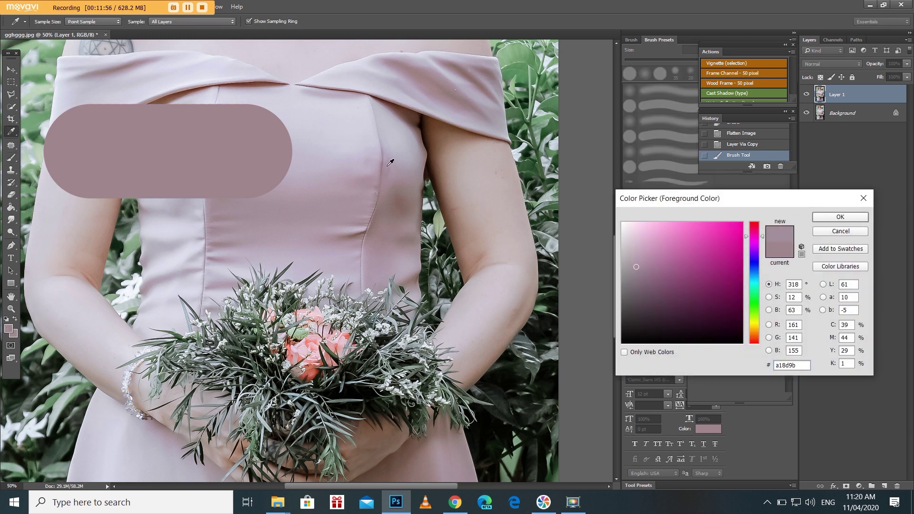
pyautogui.click(422, 81)
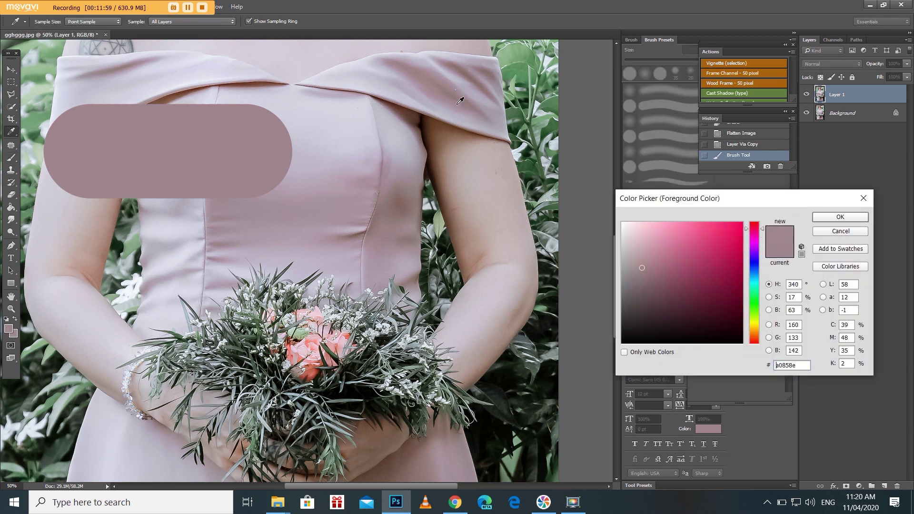
pyautogui.click(840, 216)
pyautogui.moveTo(95, 227); pyautogui.dragTo(355, 227)
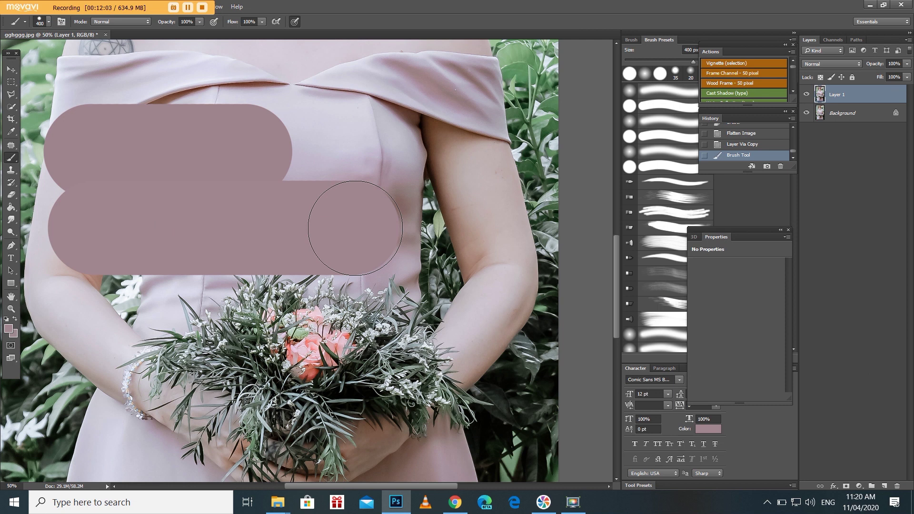
pyautogui.hotkey('ctrl', 'z')
# Sample brown from the dark dress crease and paint a wide brown swatch.
pyautogui.click(8, 328)
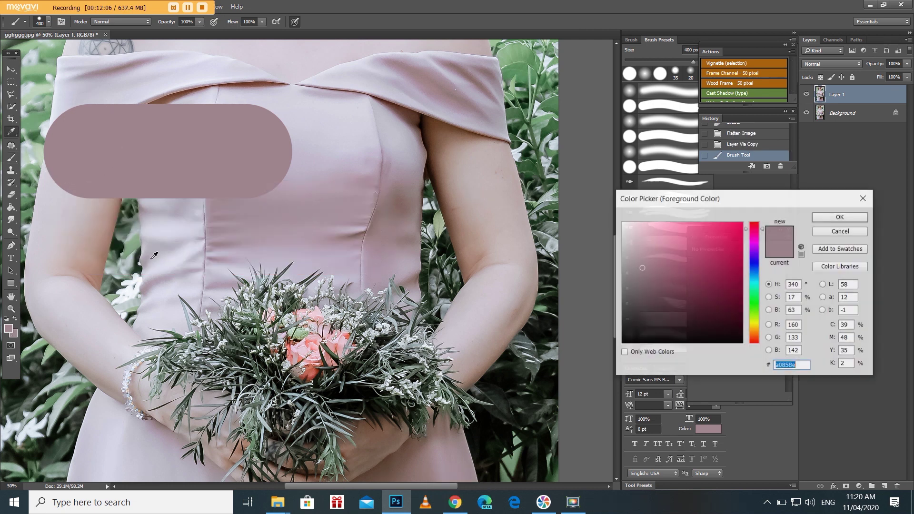
pyautogui.click(154, 256)
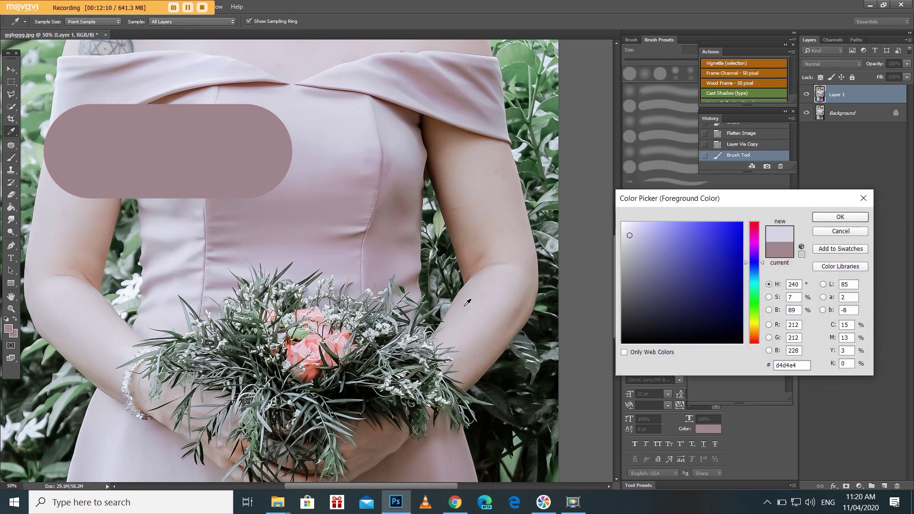
pyautogui.click(251, 84)
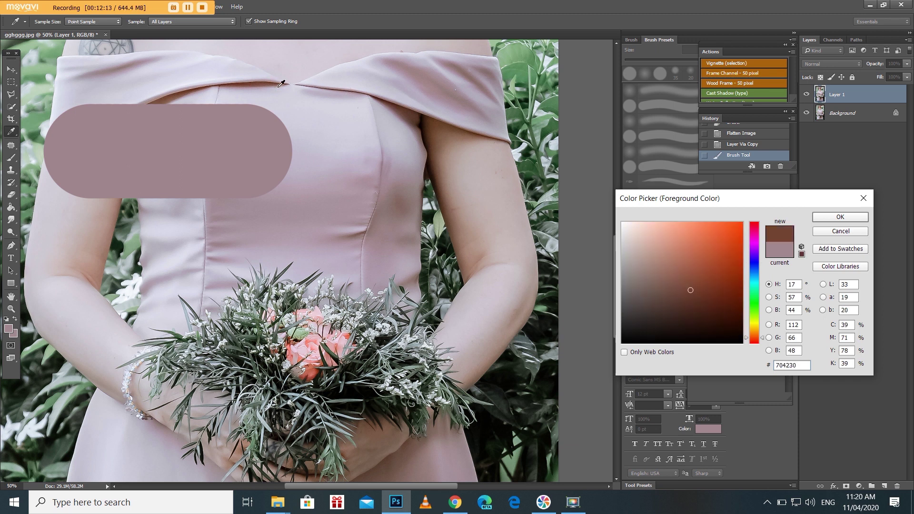
pyautogui.click(829, 224)
pyautogui.moveTo(71, 199); pyautogui.dragTo(301, 199)
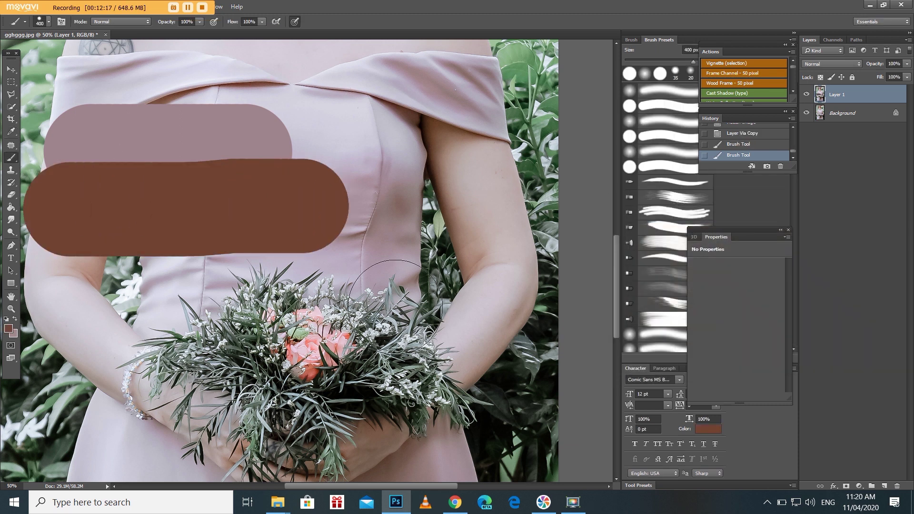
pyautogui.scroll(-1, 395, 307)
pyautogui.scroll(3, 395, 307)
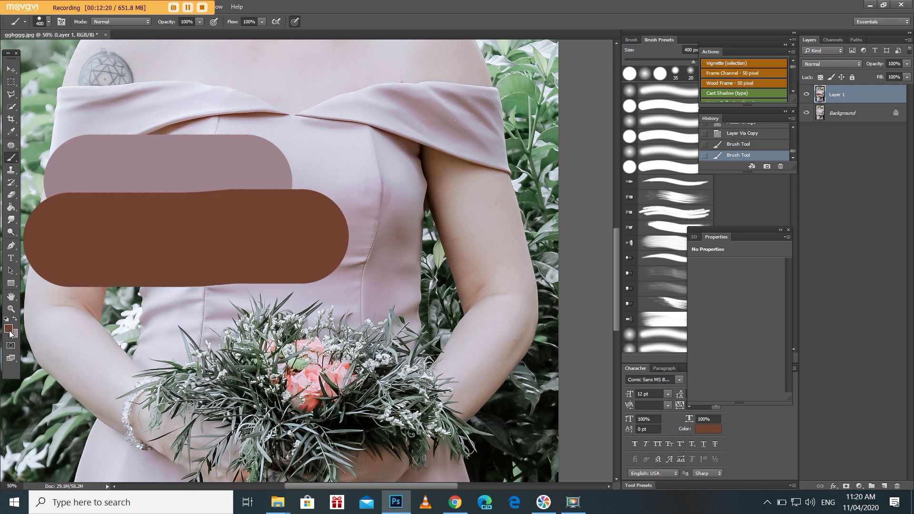
# Sample a pale pink from the dress and paint it as a swatch below the brown.
pyautogui.click(9, 330)
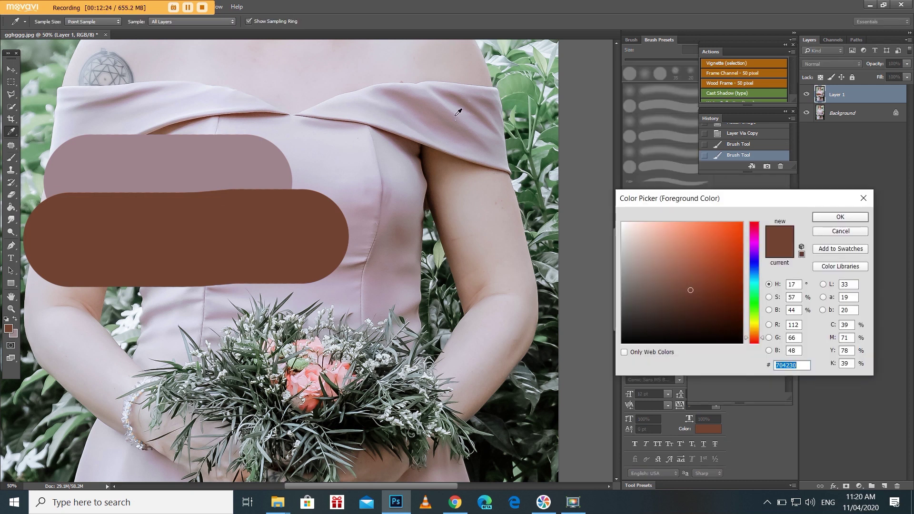
pyautogui.click(398, 94)
pyautogui.click(309, 167)
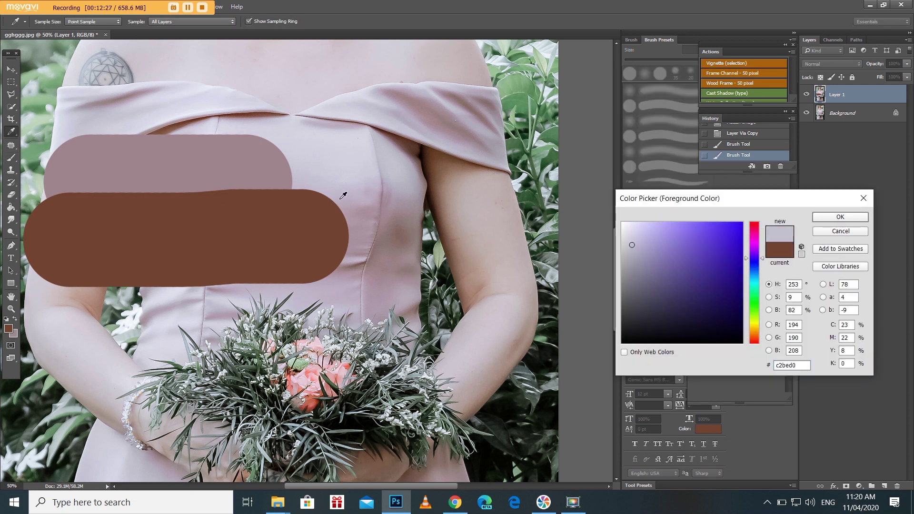
pyautogui.click(364, 199)
pyautogui.click(374, 230)
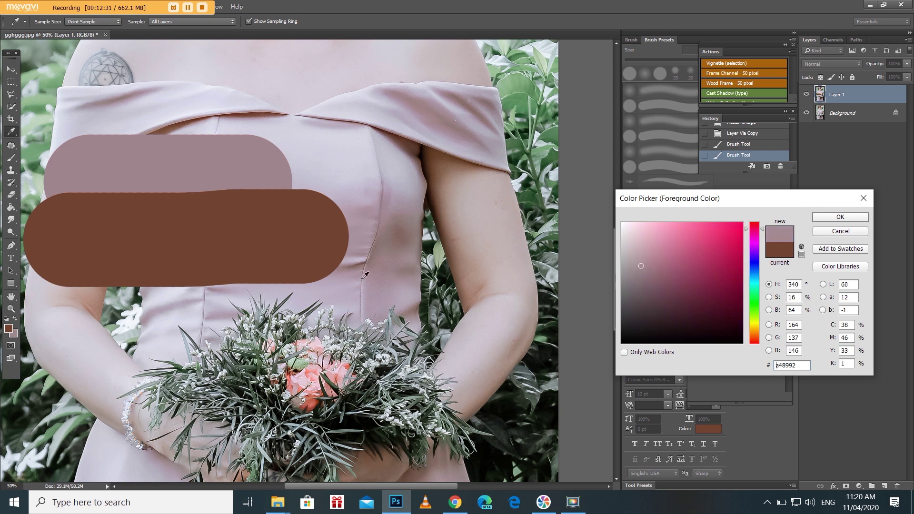
pyautogui.click(379, 291)
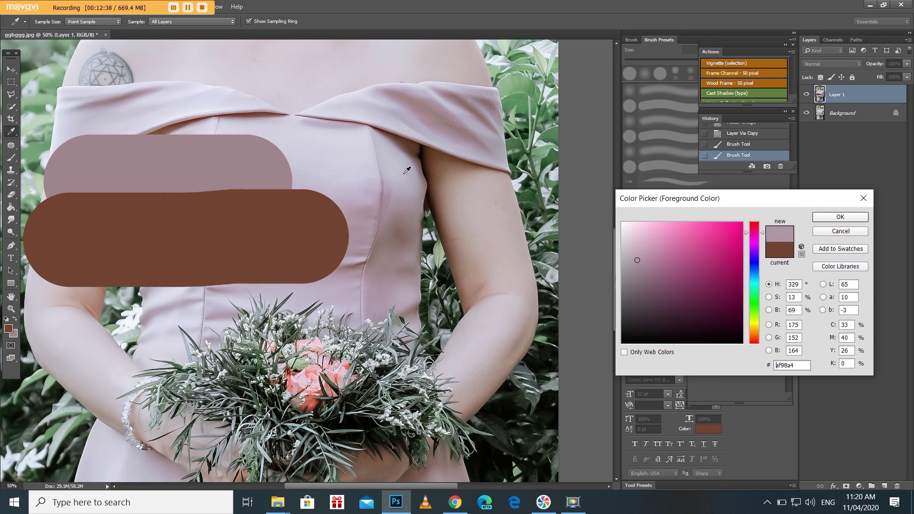
pyautogui.click(407, 301)
pyautogui.click(384, 210)
pyautogui.click(818, 217)
pyautogui.moveTo(88, 320); pyautogui.dragTo(299, 314)
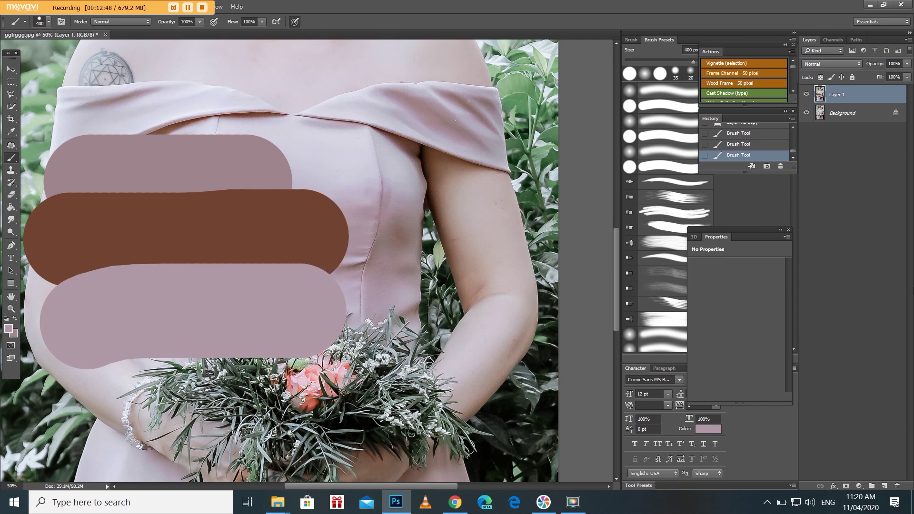
# Erase the three painted swatch strokes with the Eraser.
pyautogui.click(11, 194)
pyautogui.moveTo(72, 190); pyautogui.dragTo(309, 309)
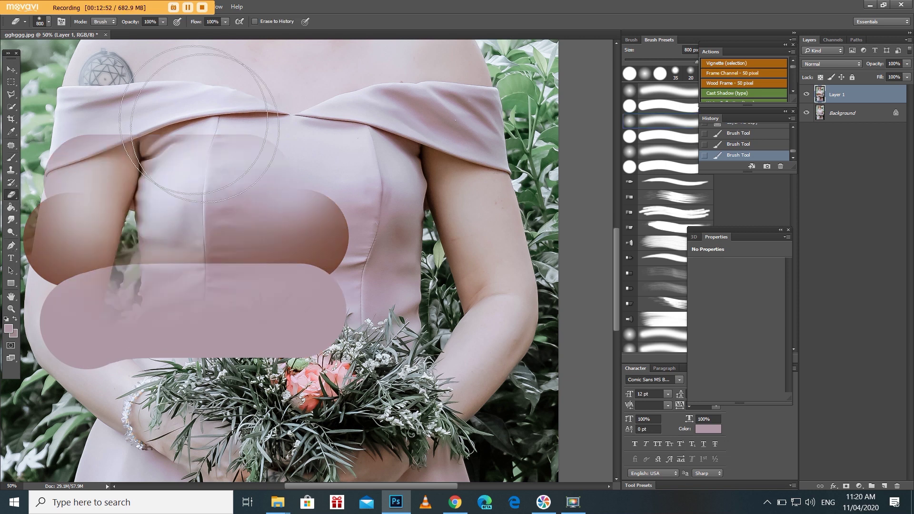
pyautogui.moveTo(460, 272); pyautogui.dragTo(296, 4)
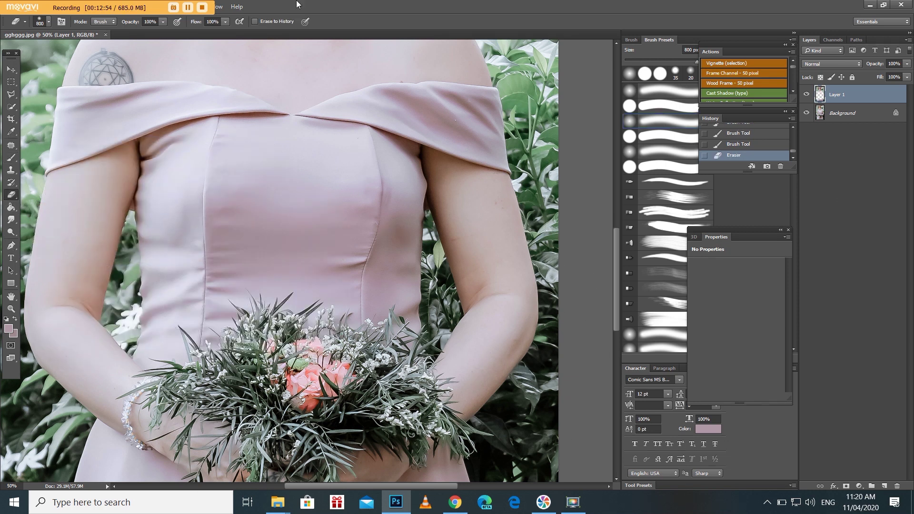
# Zoom out to the whole photo, then zoom in closely on the face and leaves.
pyautogui.click(9, 308)
pyautogui.keyDown('alt'); pyautogui.click(290, 241); pyautogui.keyUp('alt')
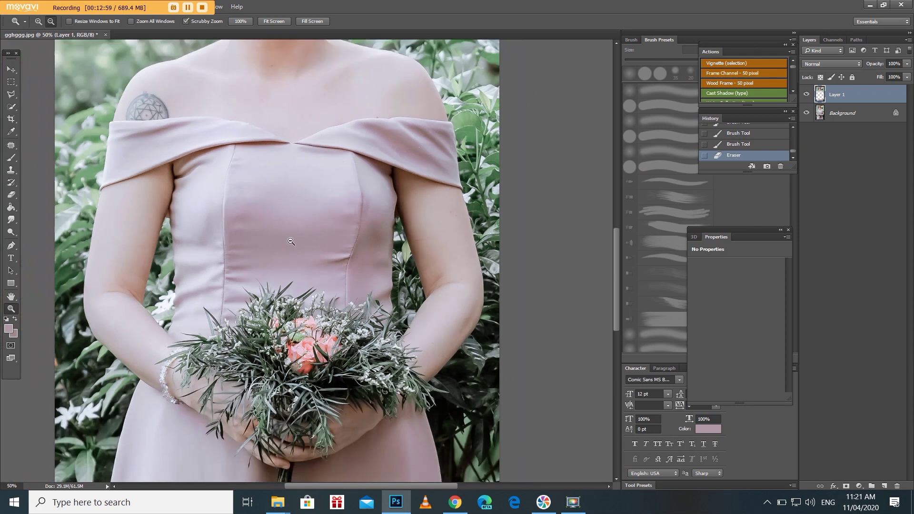
pyautogui.keyDown('alt'); pyautogui.click(290, 241); pyautogui.keyUp('alt')
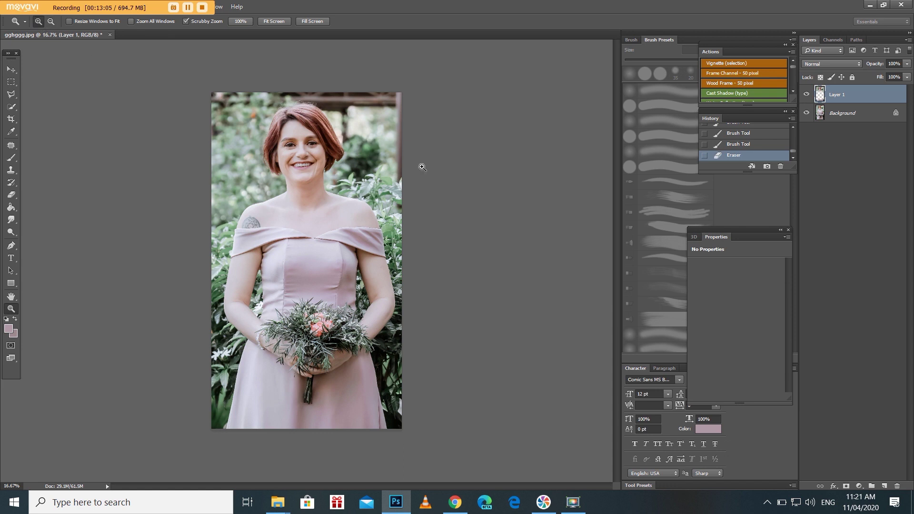
pyautogui.click(388, 162)
pyautogui.click(378, 113)
pyautogui.click(381, 142)
pyautogui.click(316, 247)
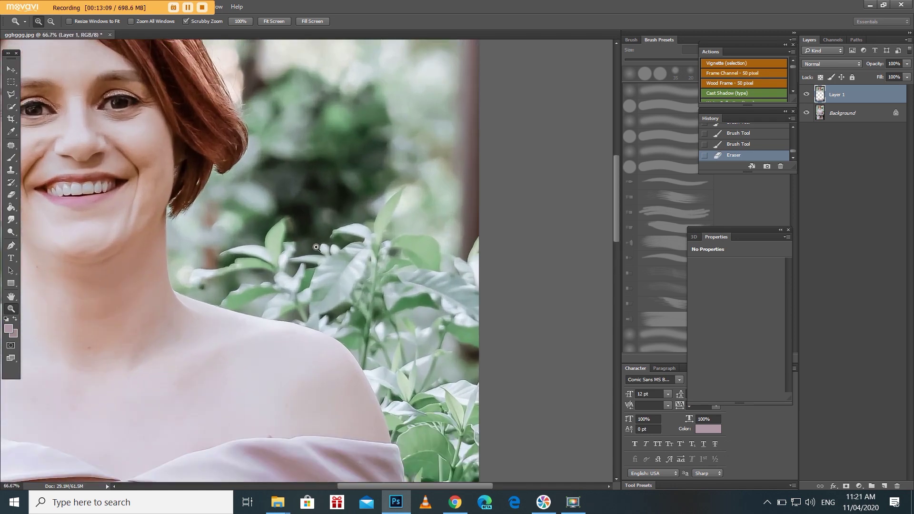
pyautogui.scroll(-1, 316, 247)
# Sample a near-black shade from the foliage and paint a long stroke across the image.
pyautogui.click(8, 328)
pyautogui.click(386, 83)
pyautogui.click(326, 157)
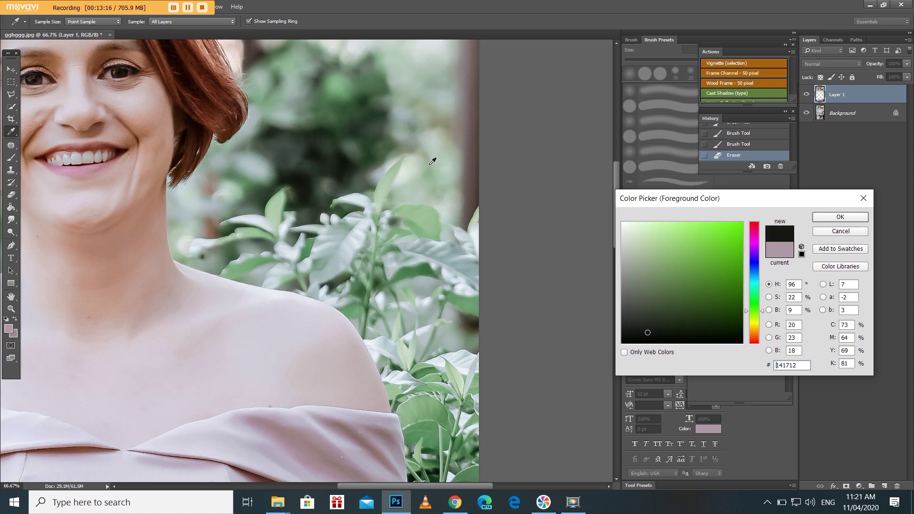
pyautogui.click(832, 220)
pyautogui.moveTo(164, 368); pyautogui.dragTo(660, 366)
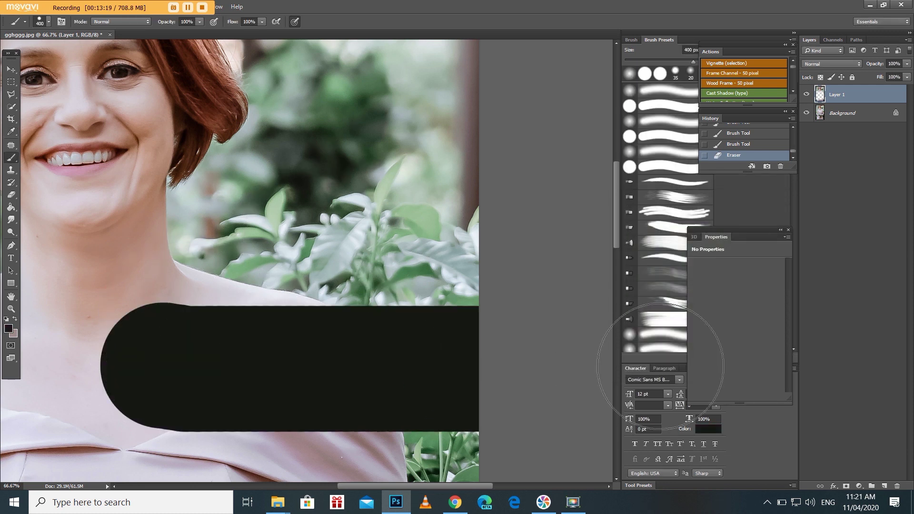
# Paint dark green and mid green foliage-sampled strokes stacked above the black one.
pyautogui.click(9, 328)
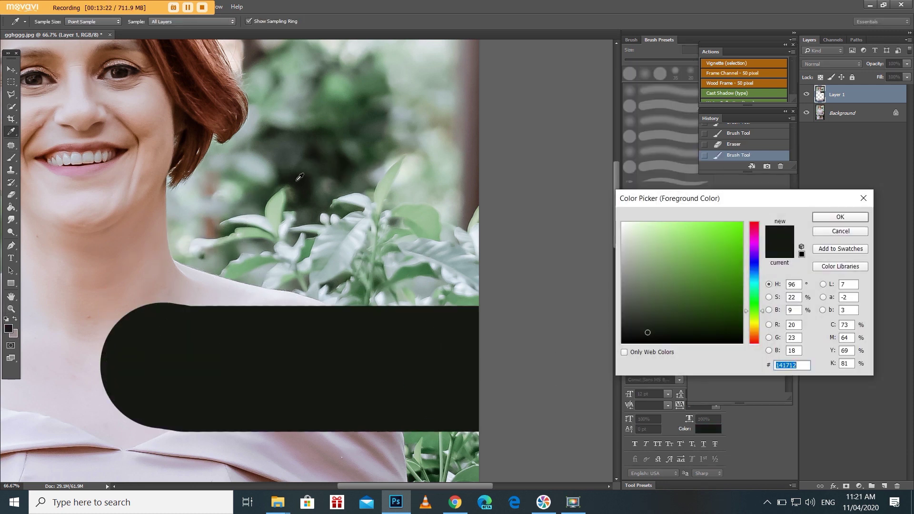
pyautogui.click(331, 145)
pyautogui.click(857, 223)
pyautogui.moveTo(193, 285); pyautogui.dragTo(559, 286)
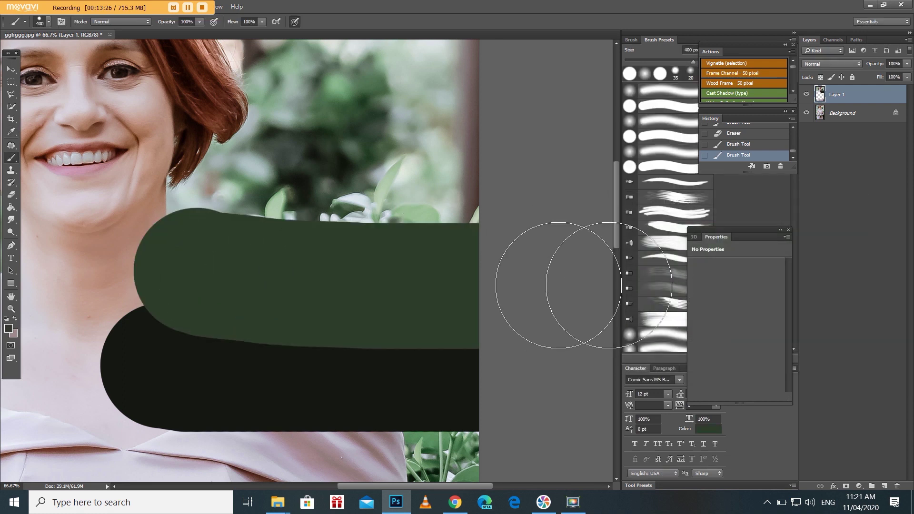
pyautogui.click(9, 328)
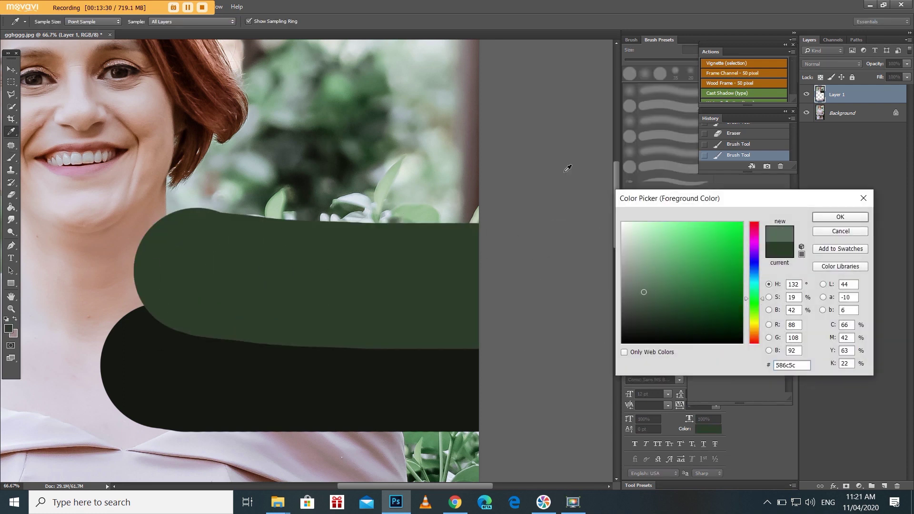
pyautogui.click(841, 217)
pyautogui.moveTo(243, 205); pyautogui.dragTo(523, 209)
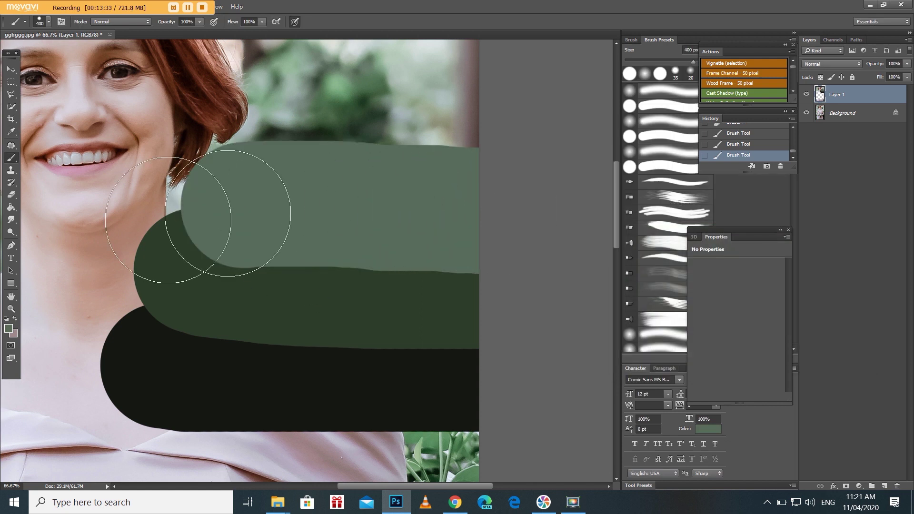
# Add light green and pale sage strokes above the others, the sage along the top.
pyautogui.click(9, 328)
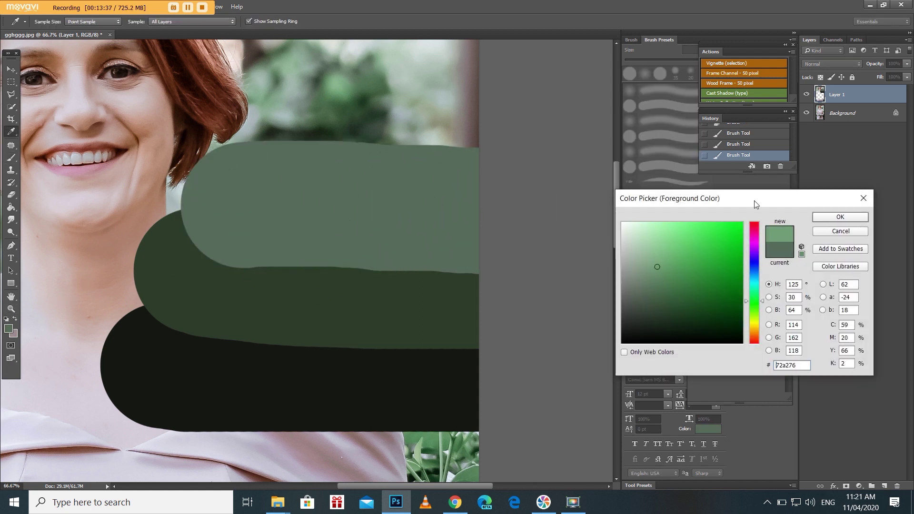
pyautogui.press('Return')
pyautogui.moveTo(292, 150); pyautogui.dragTo(528, 152)
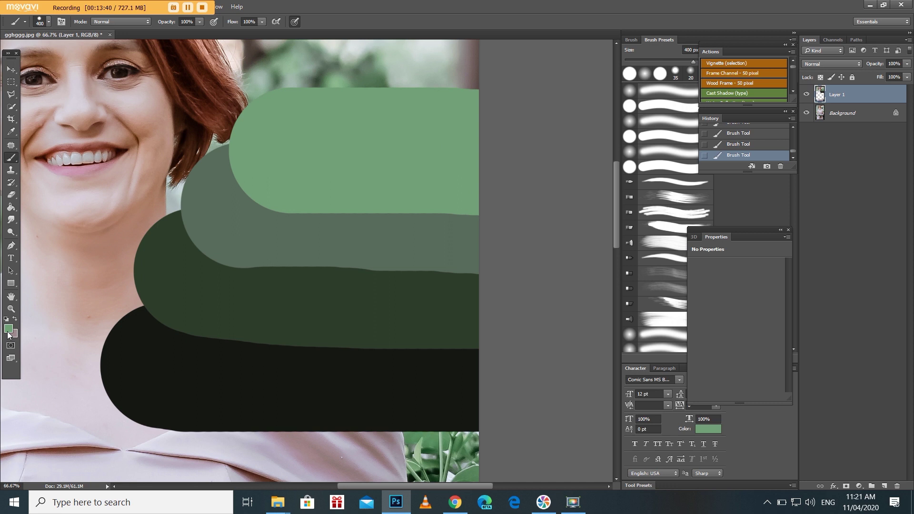
pyautogui.click(8, 329)
pyautogui.click(840, 217)
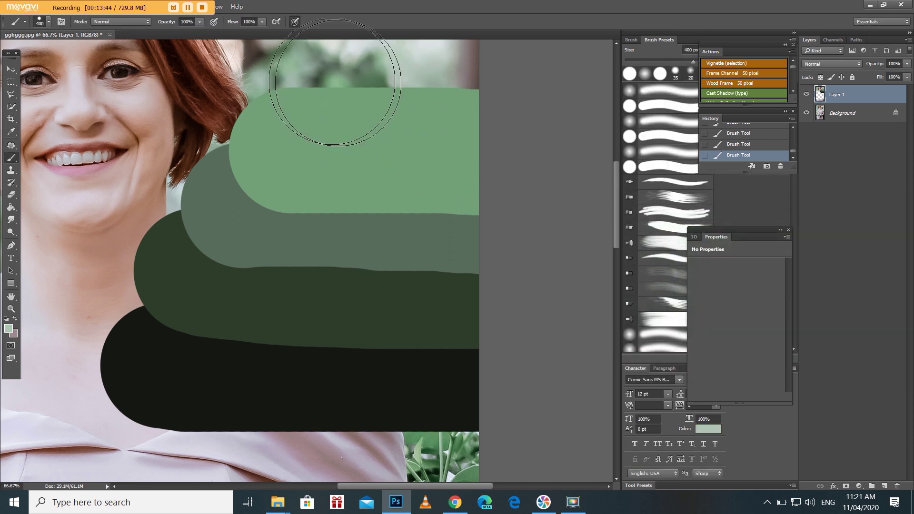
pyautogui.moveTo(305, 93); pyautogui.dragTo(523, 93)
# Zoom out with the Zoom tool to see the whole photo.
pyautogui.click(11, 308)
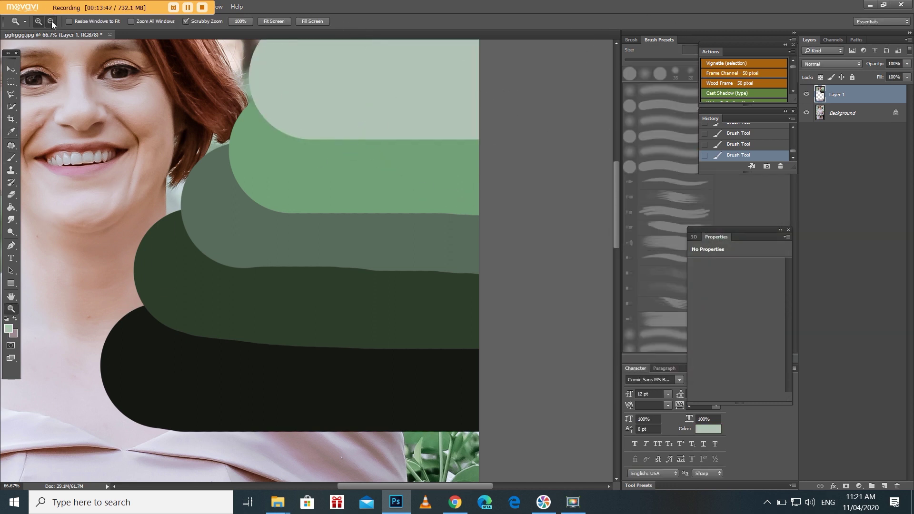
pyautogui.click(50, 20)
pyautogui.click(342, 281)
# Erase the green swatches, then flatten the image and duplicate it onto a new Layer 1.
pyautogui.click(11, 195)
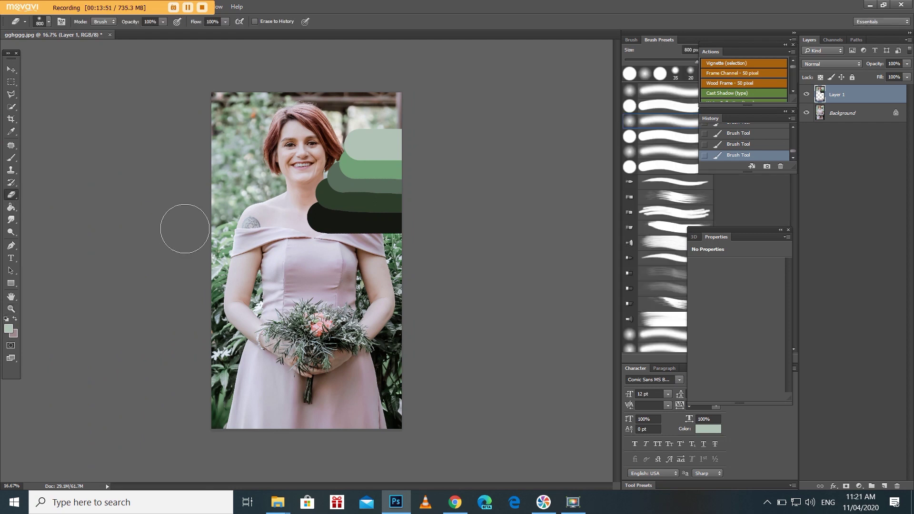
pyautogui.moveTo(403, 194); pyautogui.dragTo(394, 162)
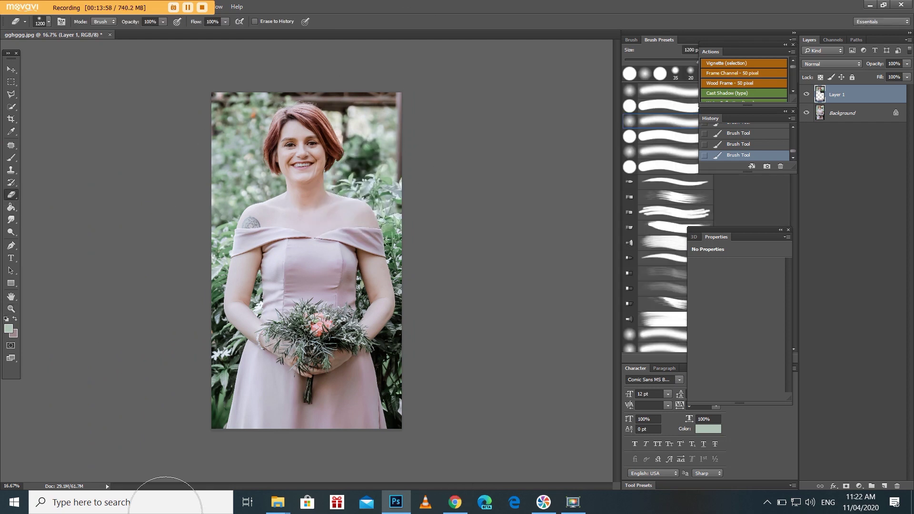
pyautogui.rightClick(855, 115)
pyautogui.click(829, 228)
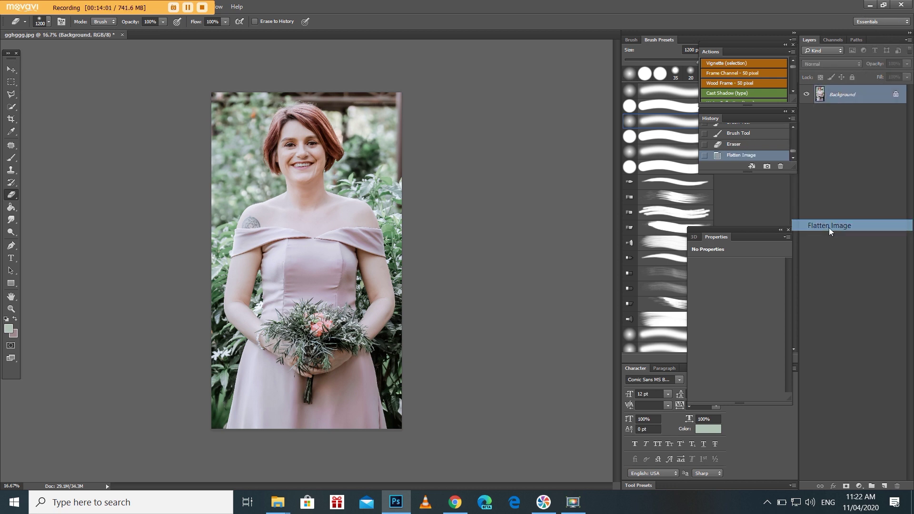
pyautogui.hotkey('ctrl', 'j')
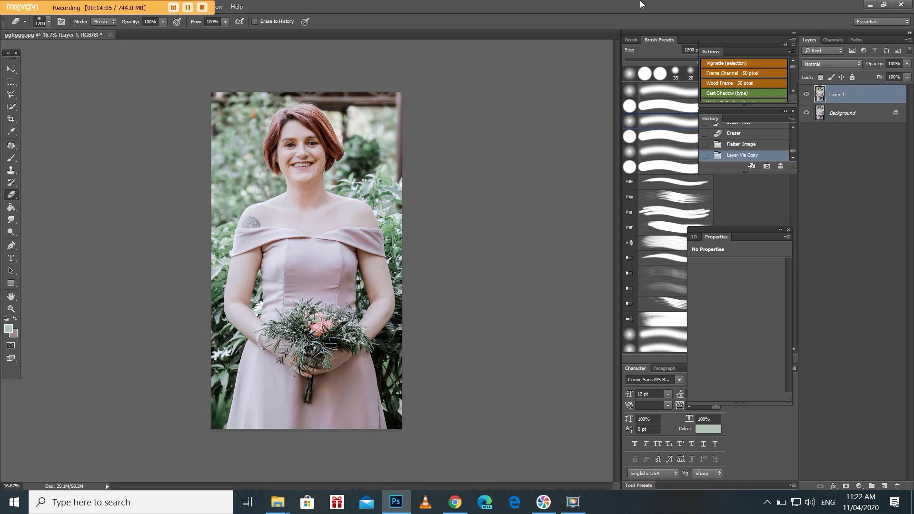